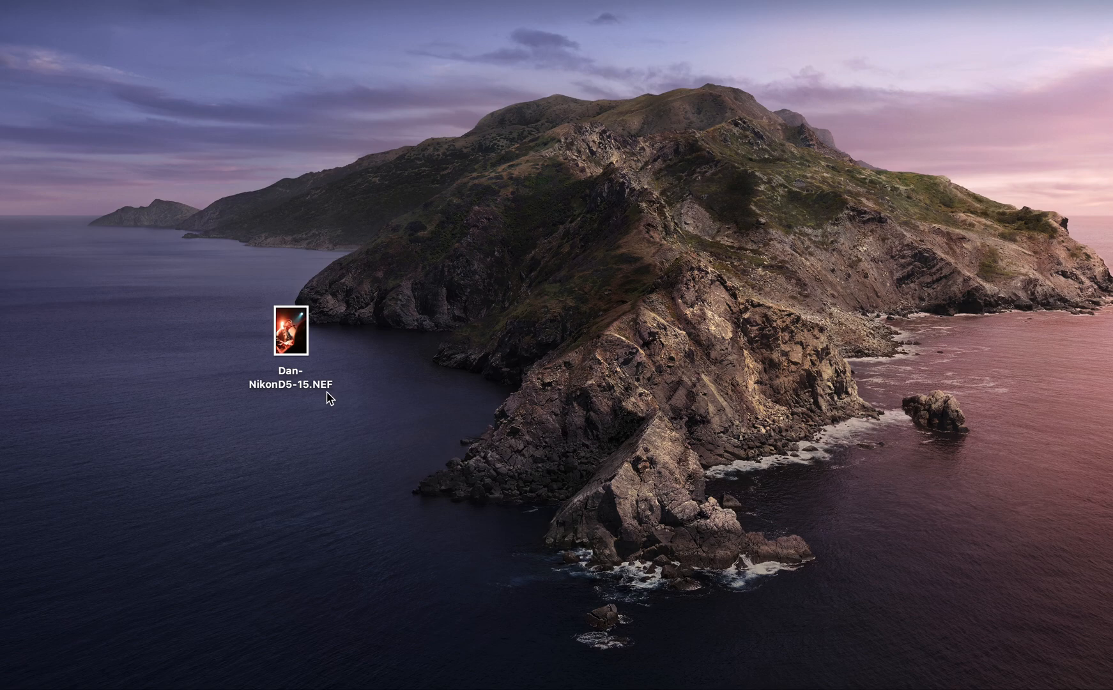
Open the raw photo Dan-NikonD5-15.NEF from the desktop in Camera Raw
double_click(308, 341)
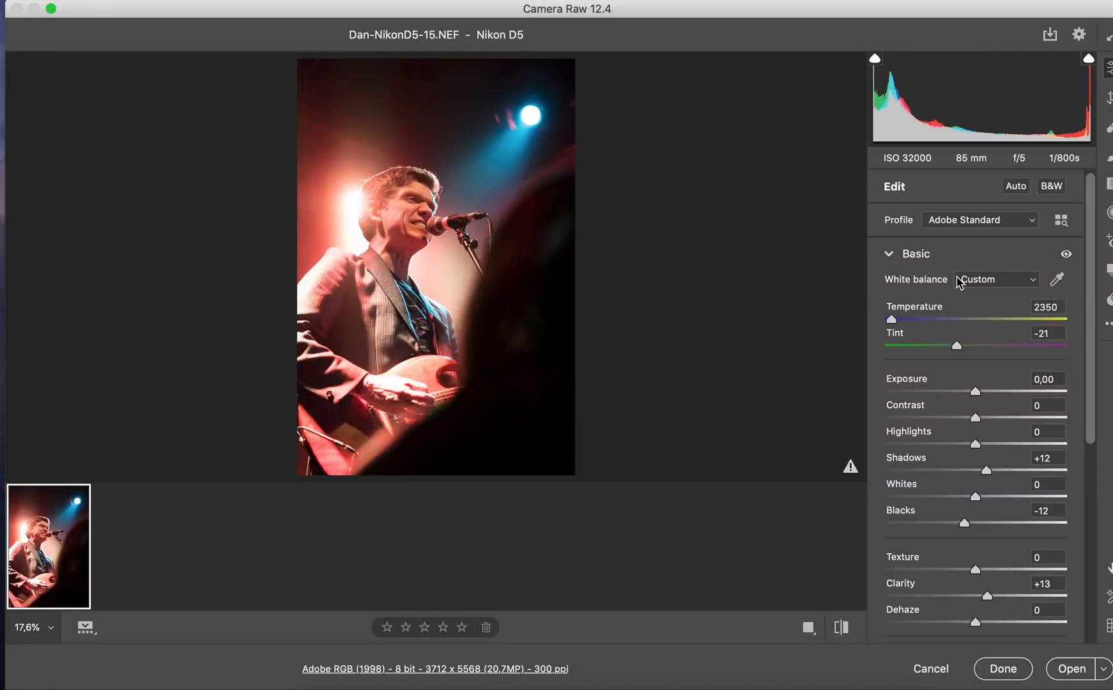
drag(1111, 252, 1108, 255)
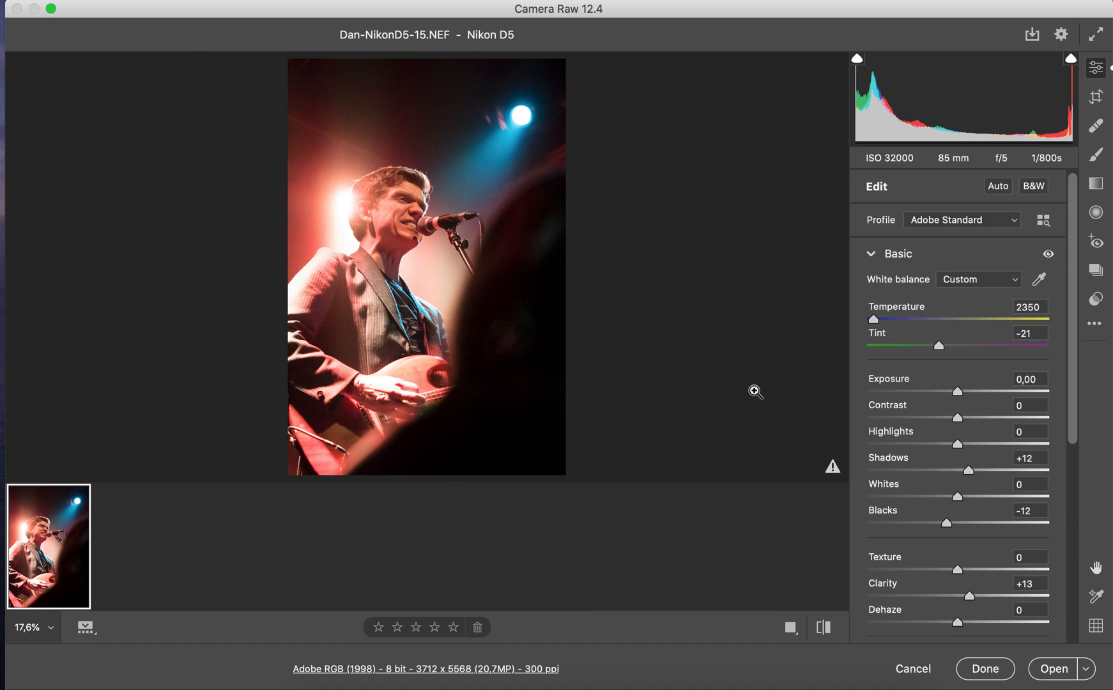
Reset the Clarity, Vibrance, Blacks and Shadows adjustments to 0
scroll(927, 441, down, 5)
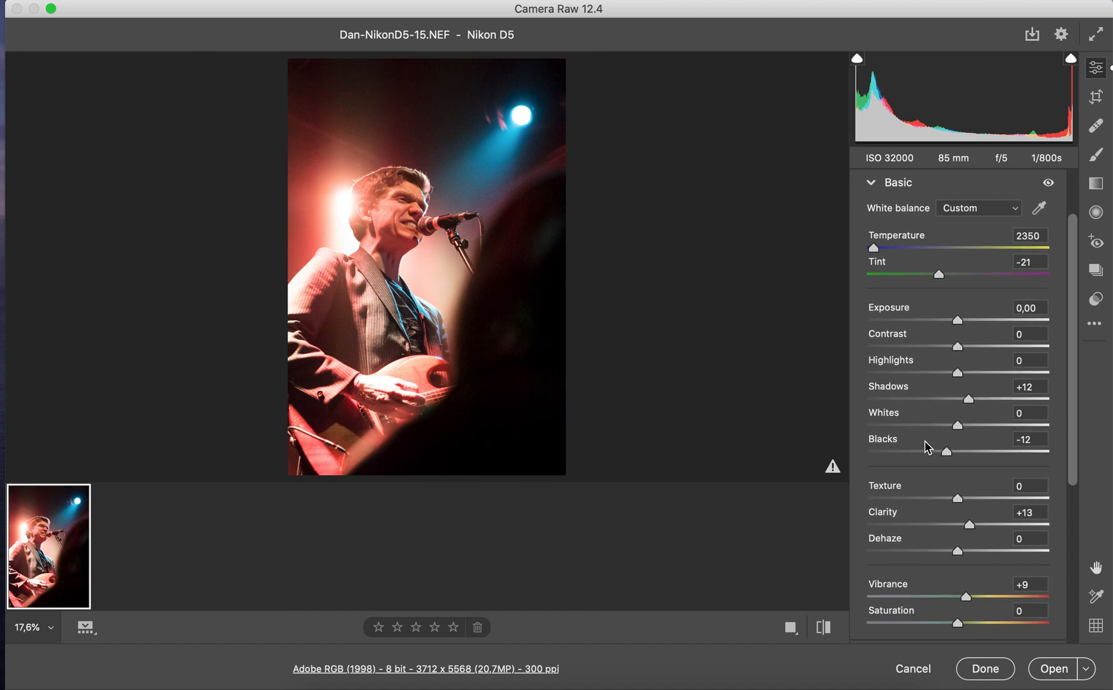
scroll(943, 370, up, 2)
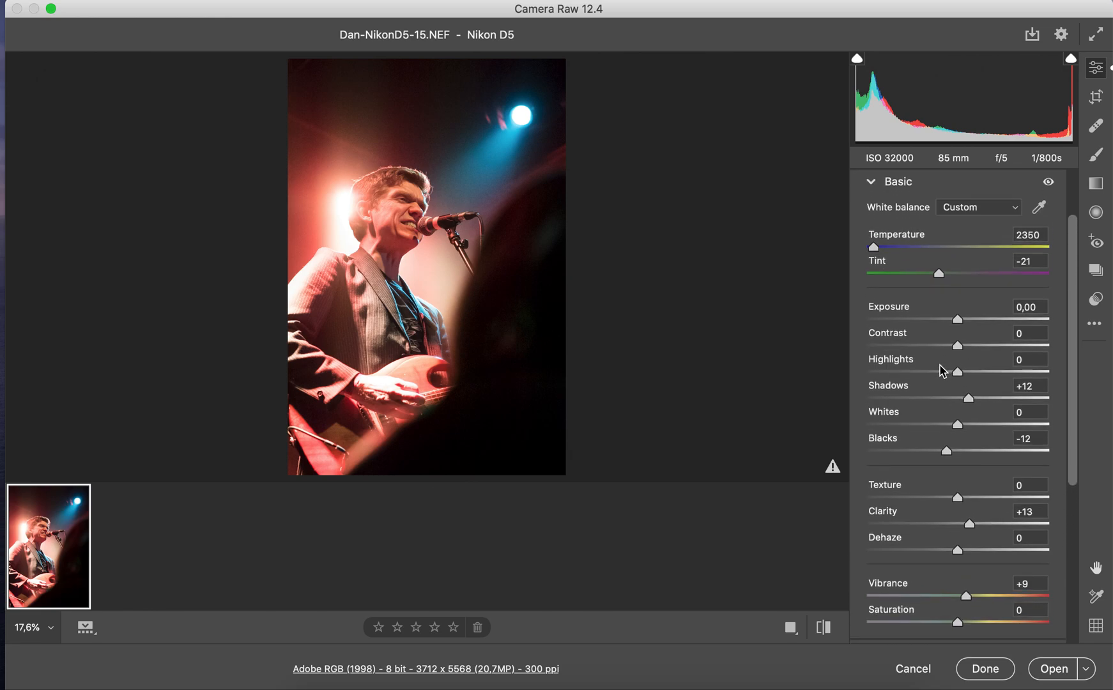
scroll(944, 367, down, 3)
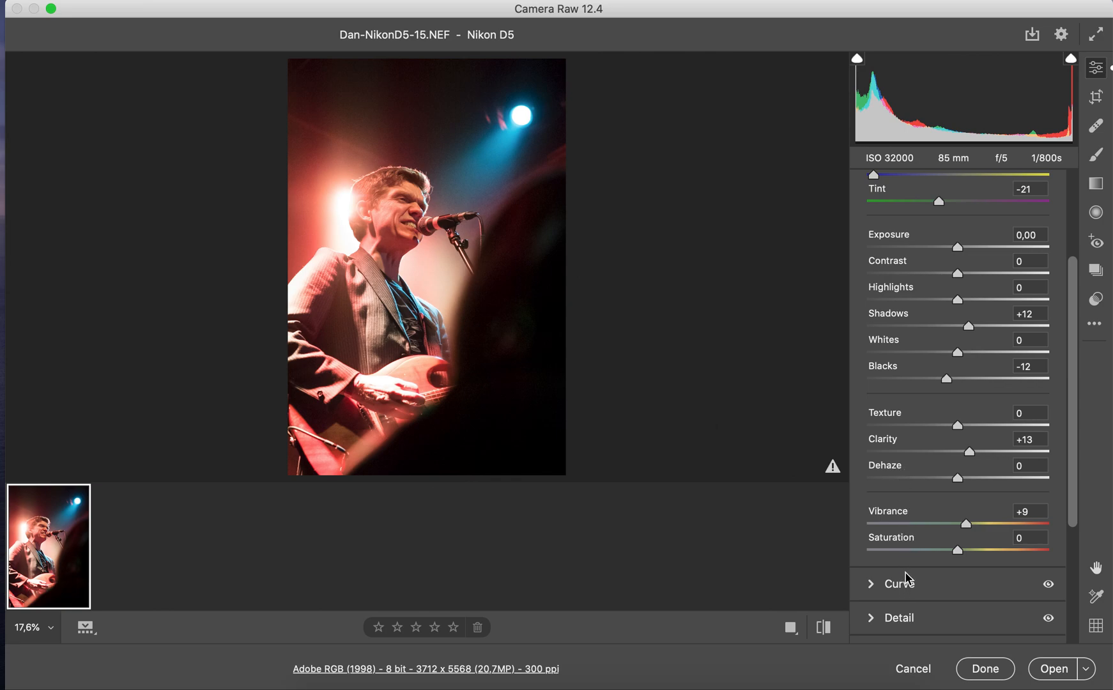
scroll(912, 514, up, 4)
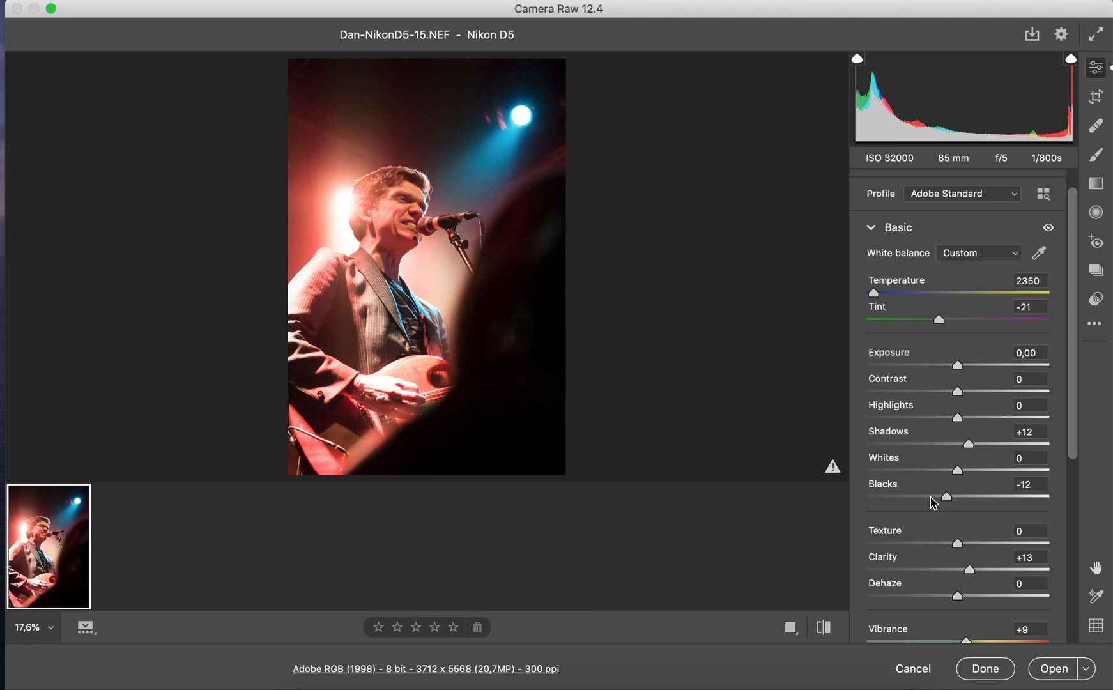
scroll(934, 505, down, 4)
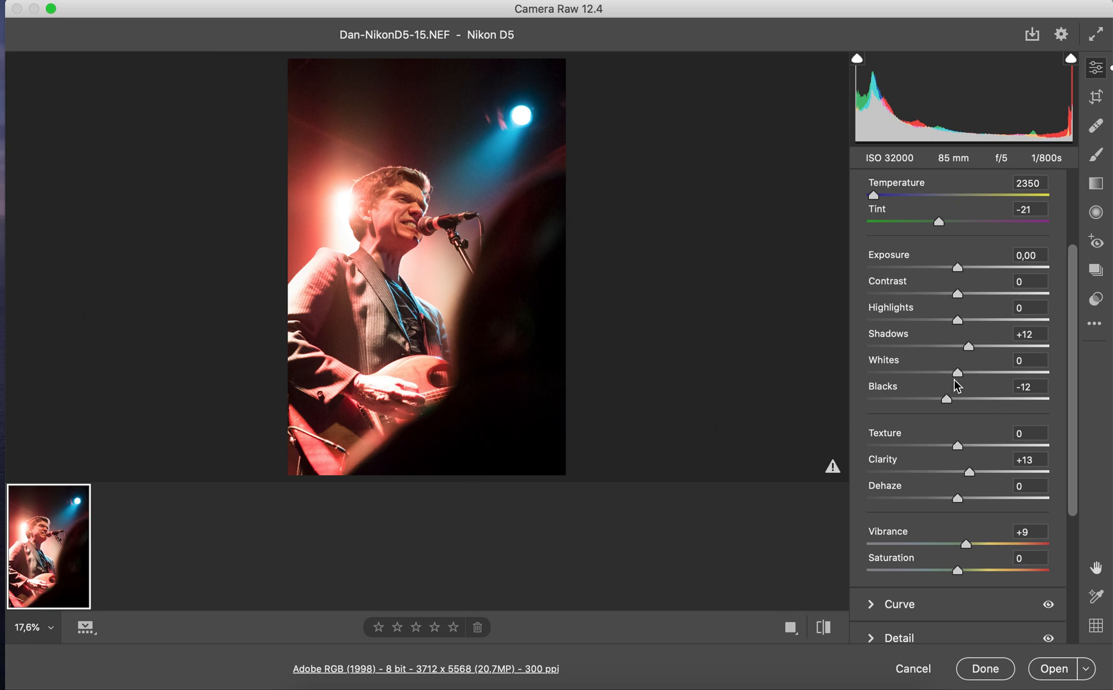
double_click(969, 472)
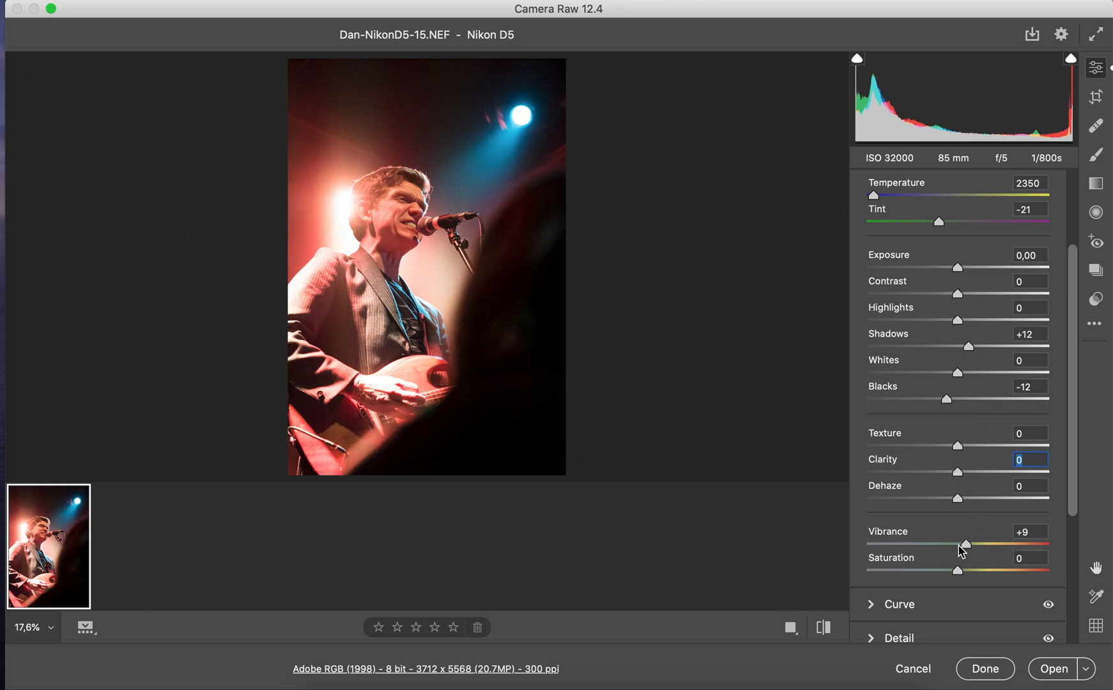
double_click(964, 544)
double_click(947, 402)
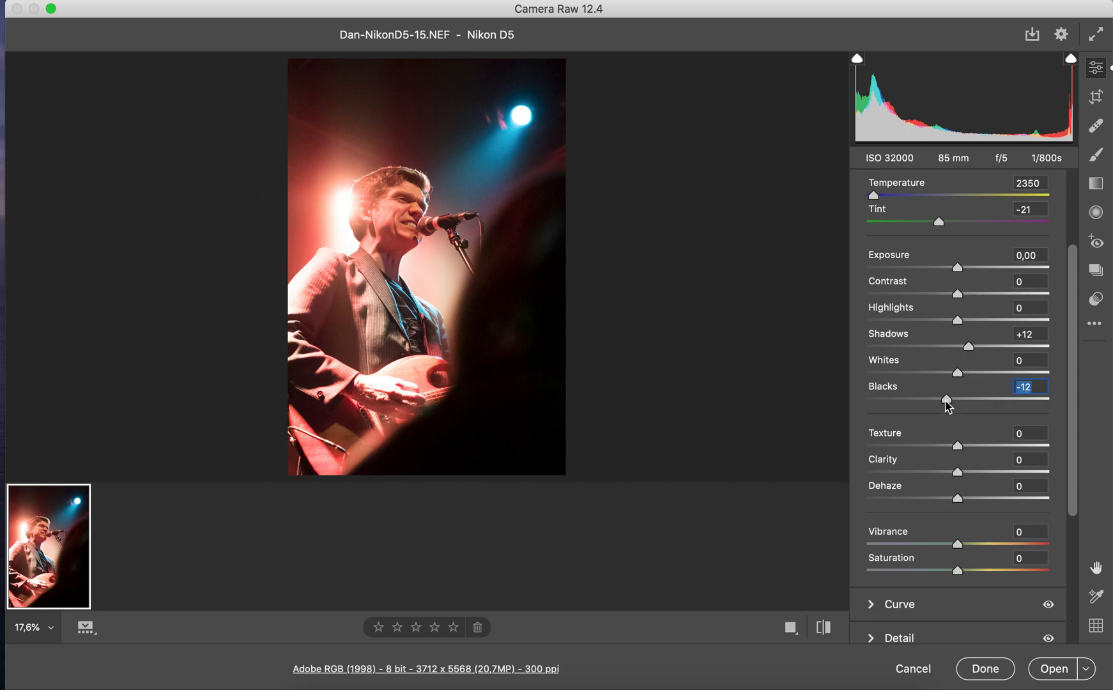
double_click(968, 347)
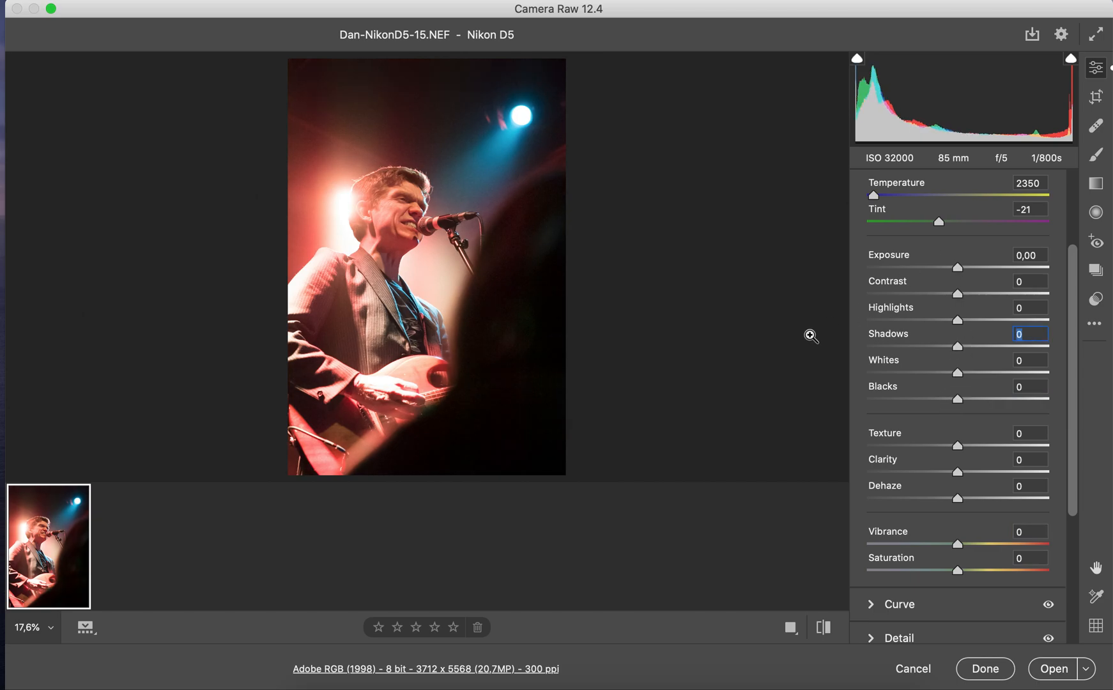
Try Clarity at +61 and +92 on the singer's face and the whole photo, and reset it to 0
click(421, 262)
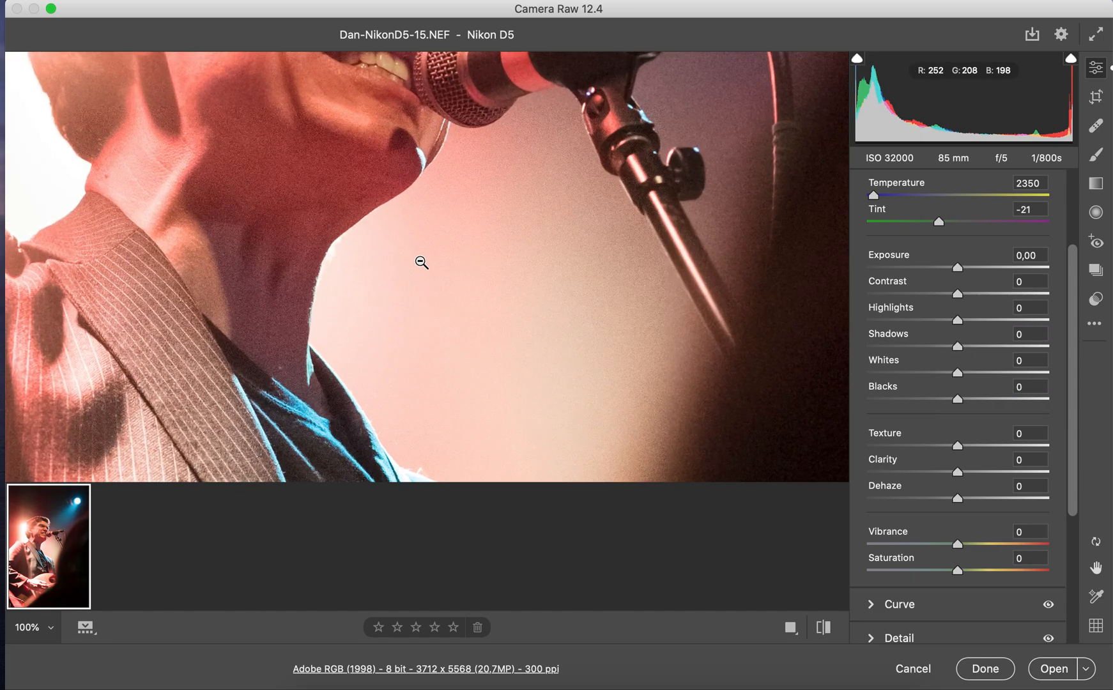
drag(402, 320, 396, 248)
key(h)
drag(380, 180, 371, 403)
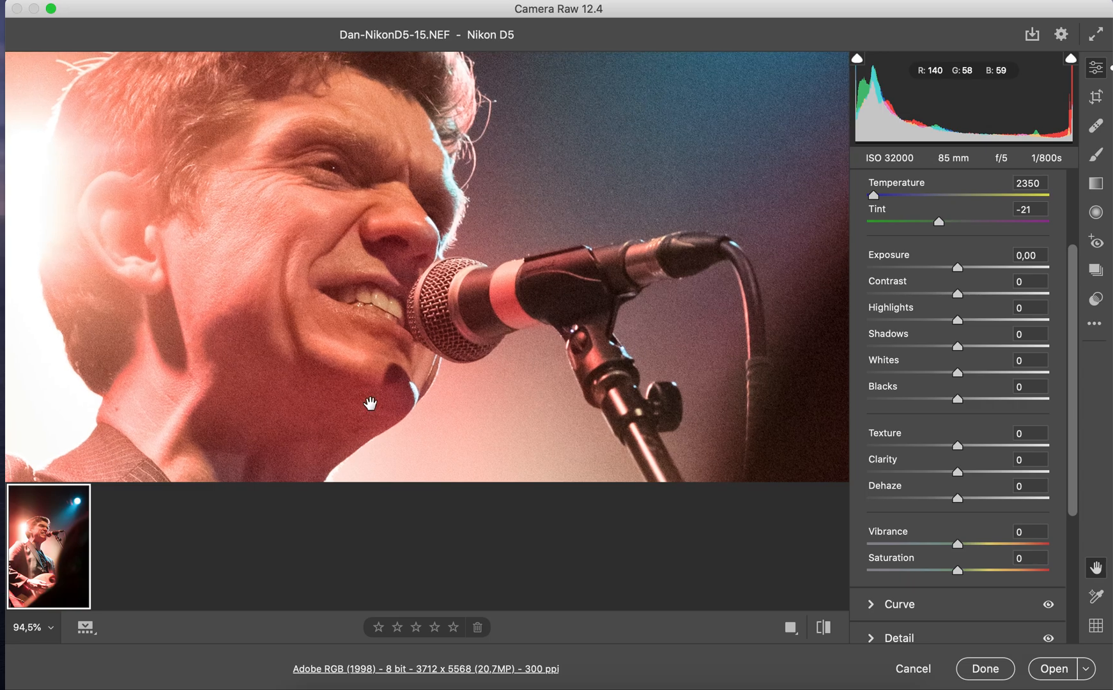
key(h)
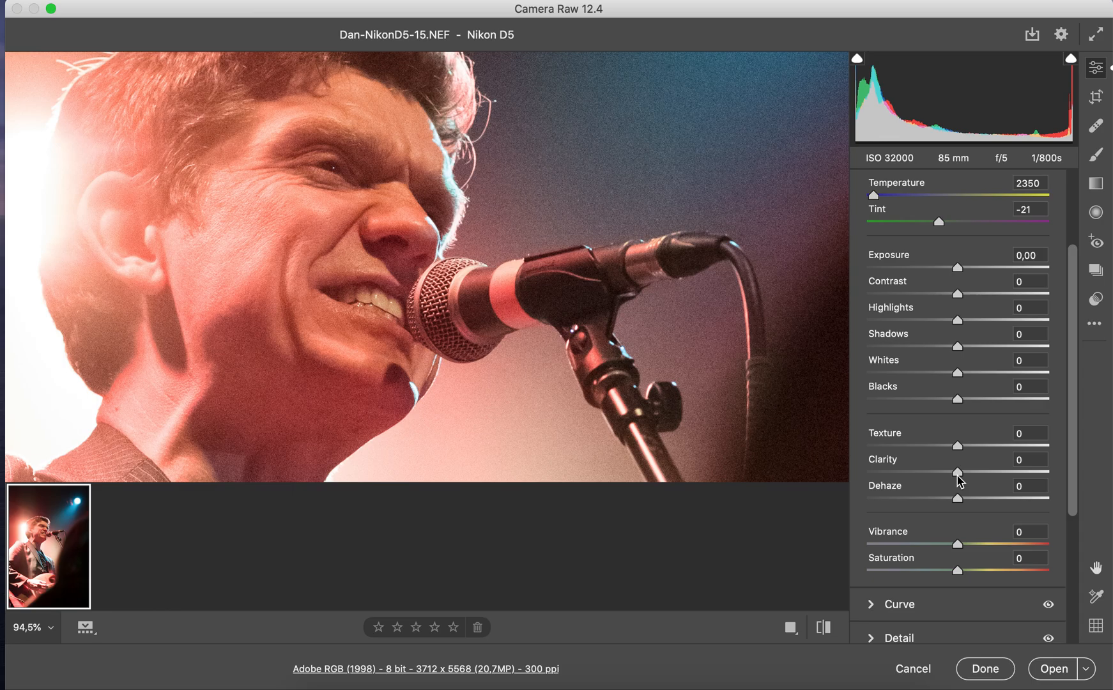
drag(958, 476, 1013, 475)
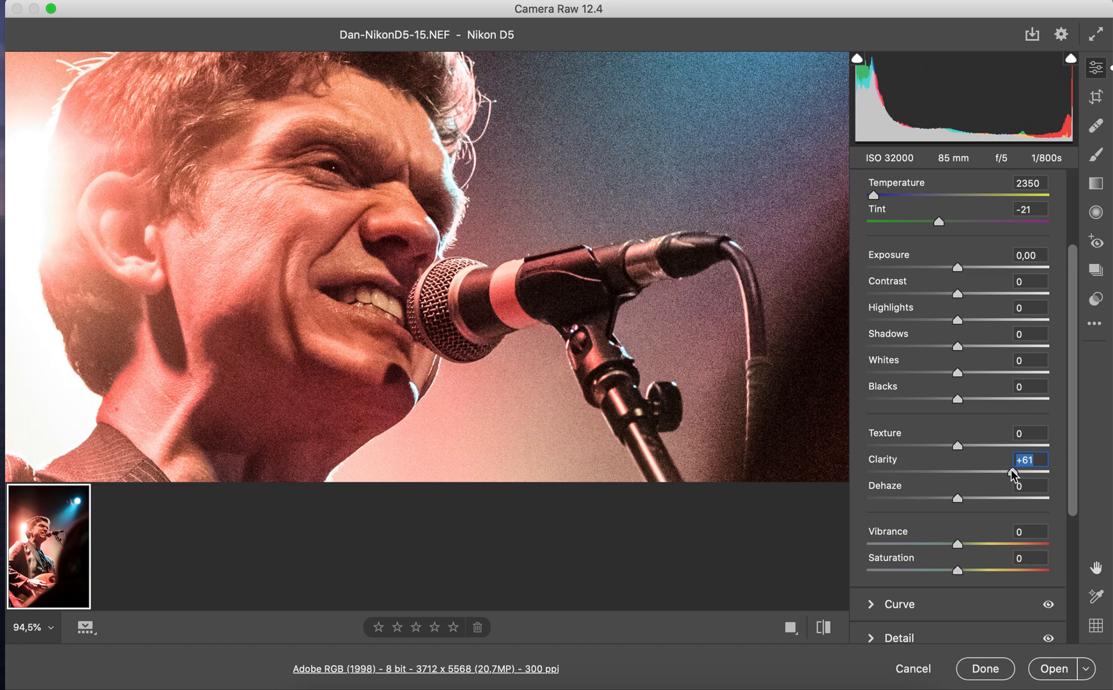
drag(1012, 470, 1040, 471)
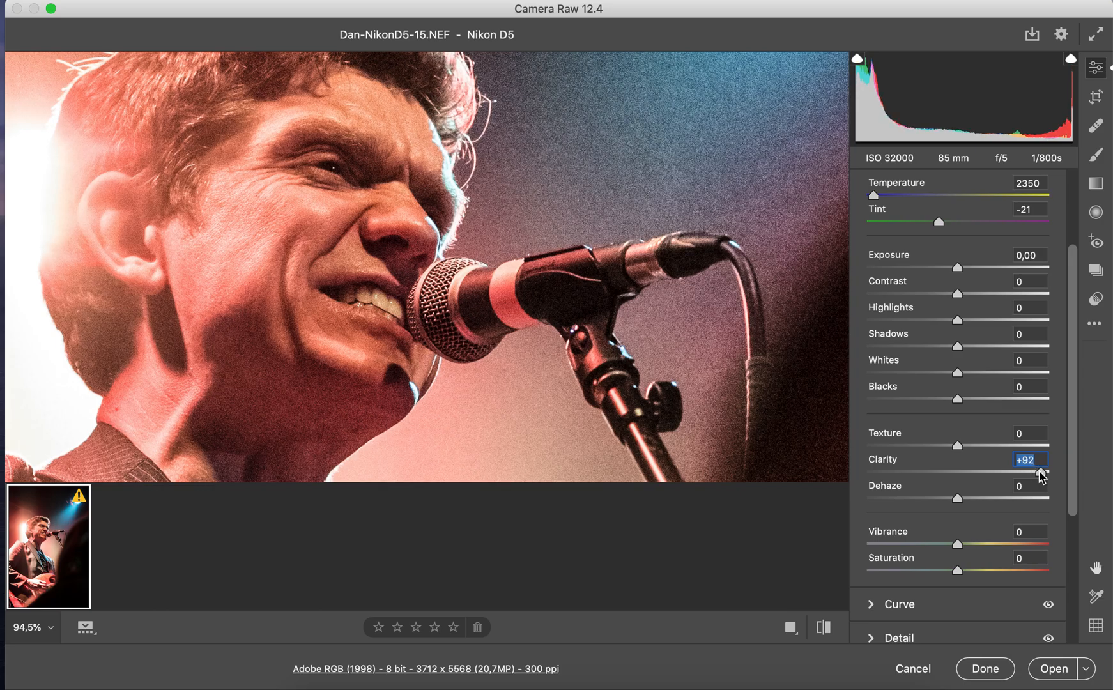
click(610, 320)
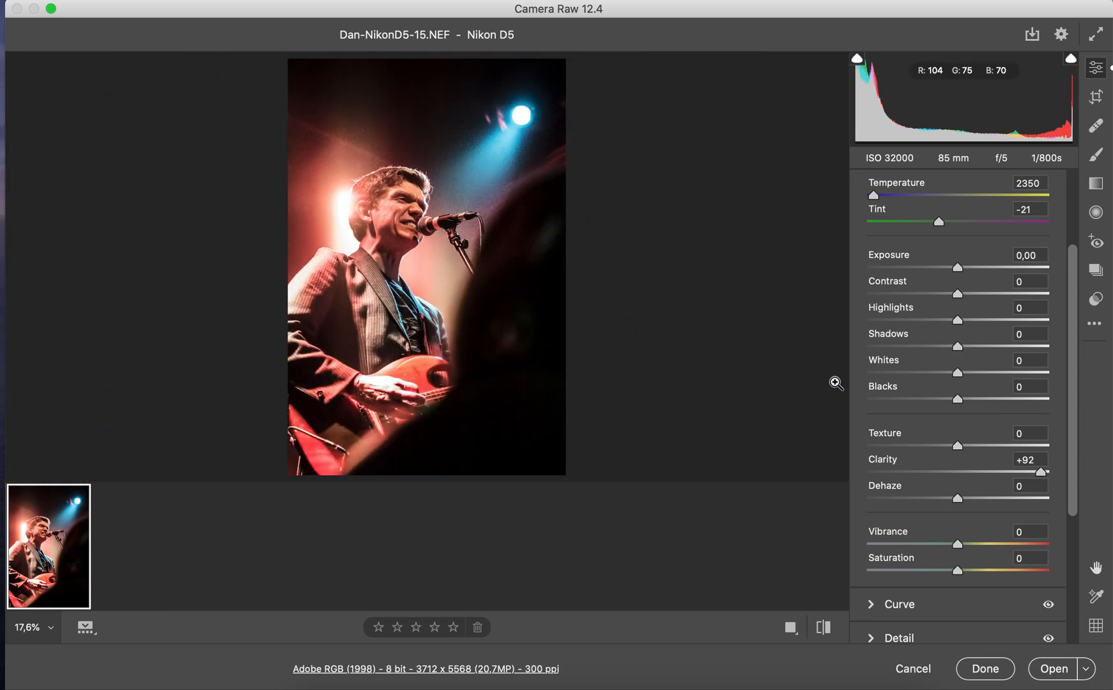
click(1041, 475)
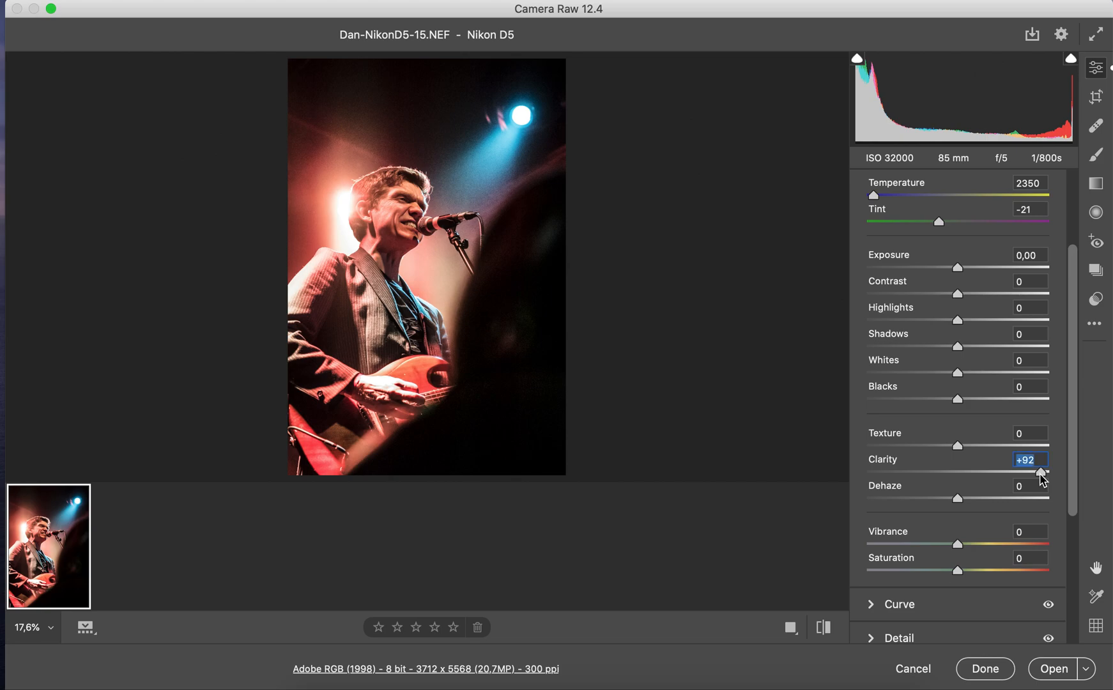
double_click(1040, 473)
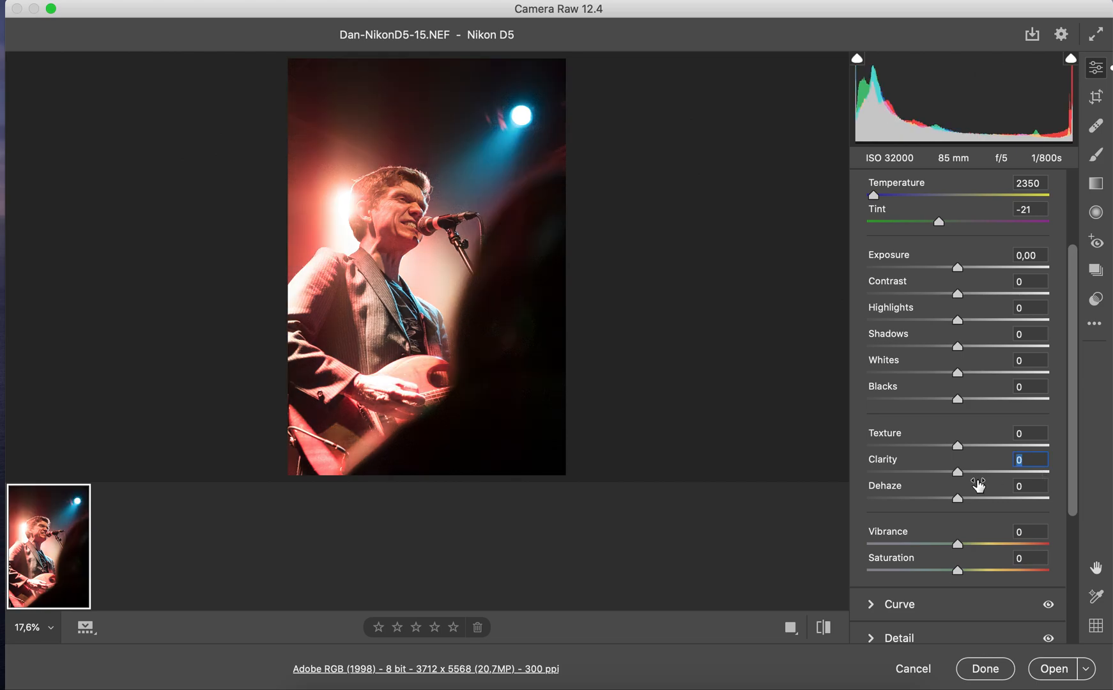
Try Clarity at +100, -89 and -100, inspect the softening on the singer's face, and reset it to 0
drag(962, 472, 1045, 472)
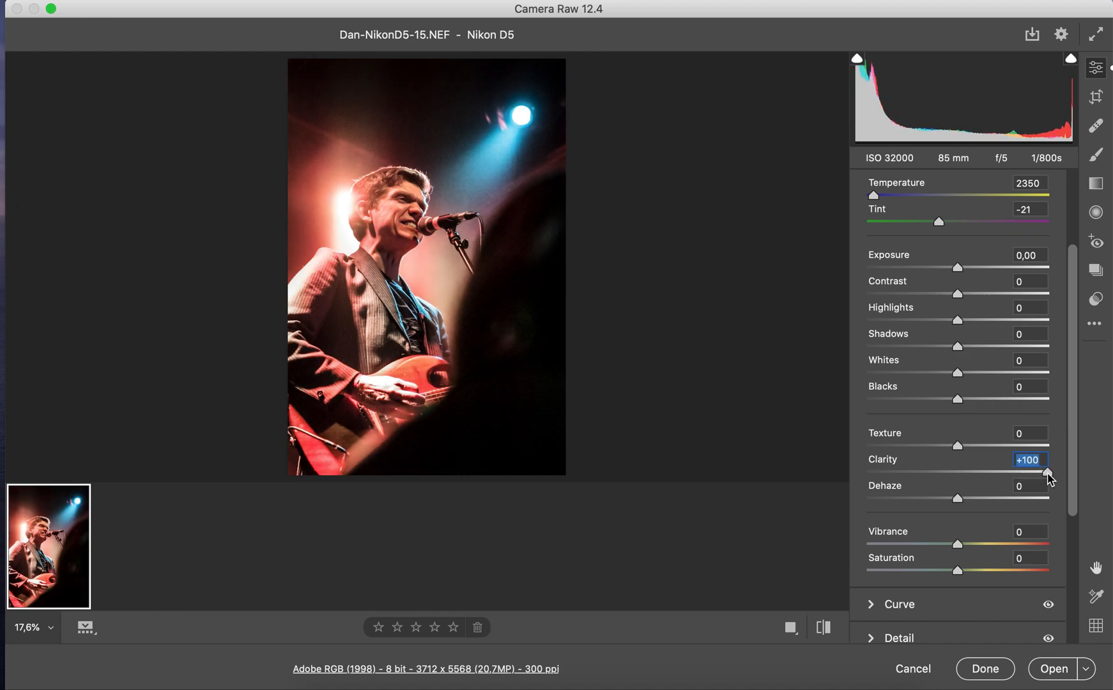
drag(1049, 473, 878, 471)
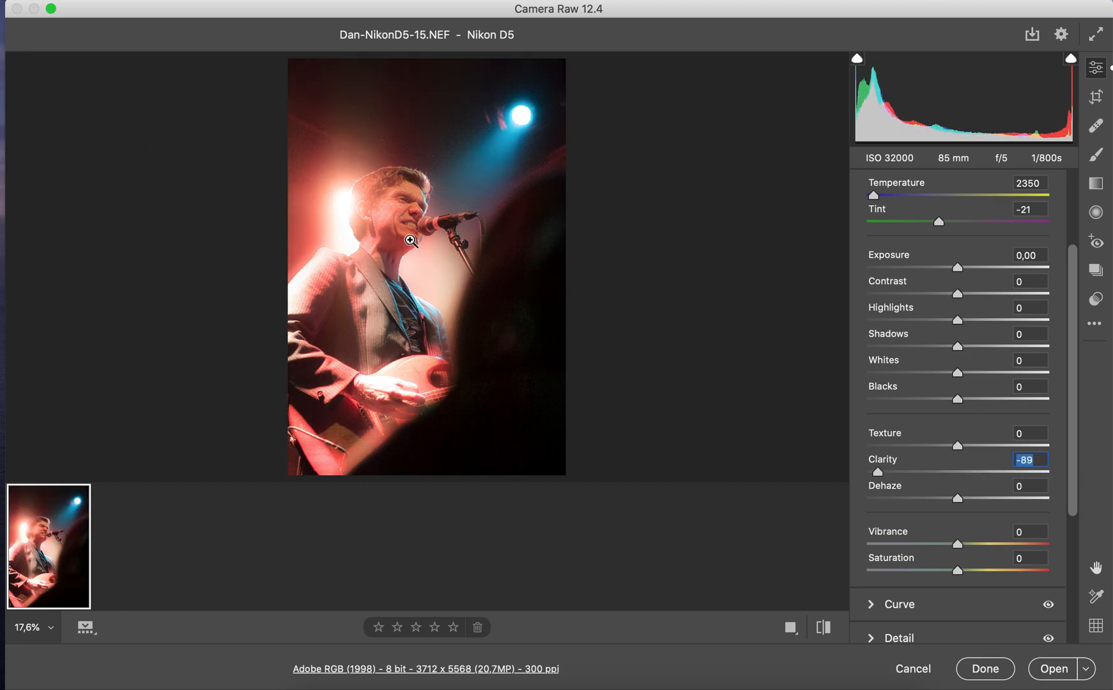
click(409, 235)
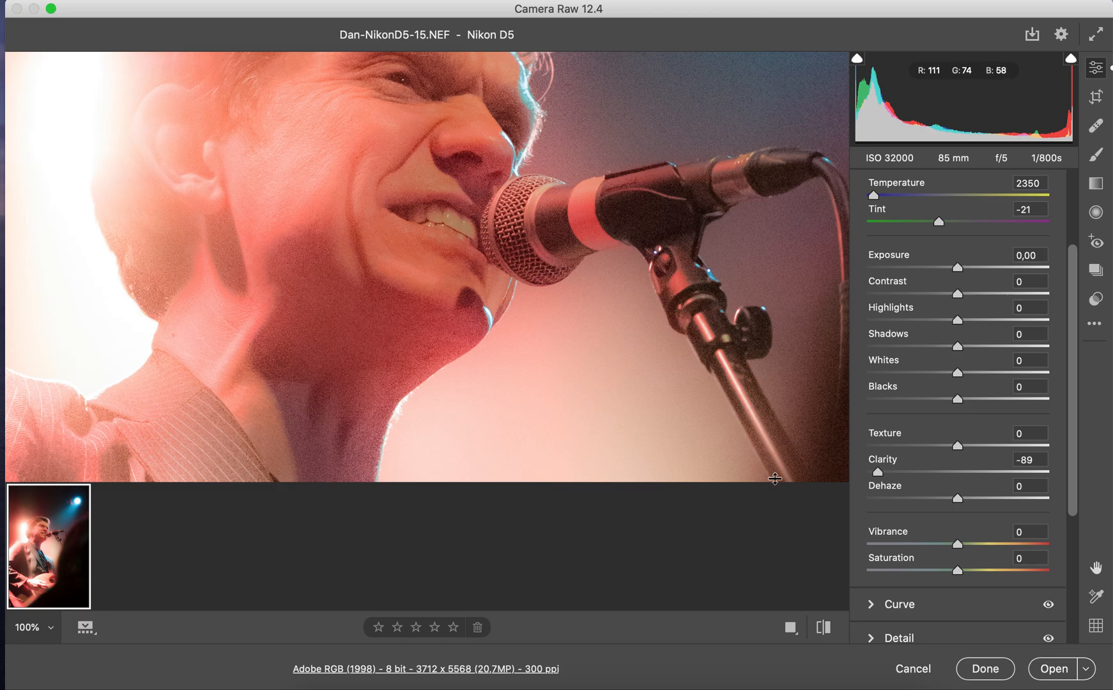
drag(879, 478, 859, 477)
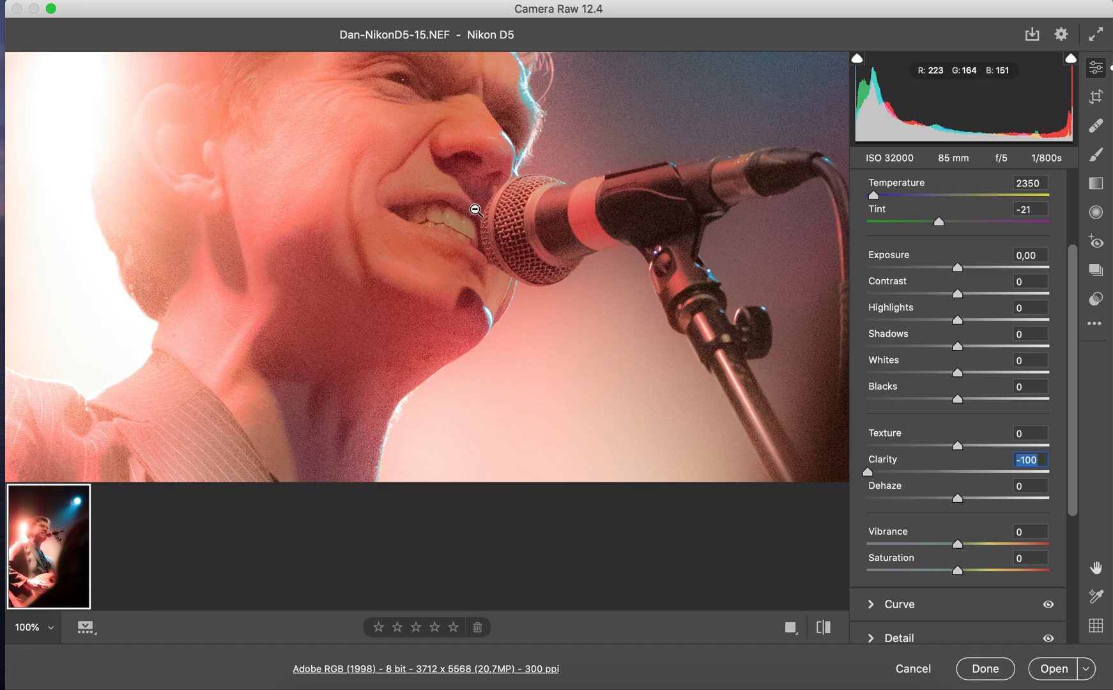
key(h)
drag(434, 187, 432, 311)
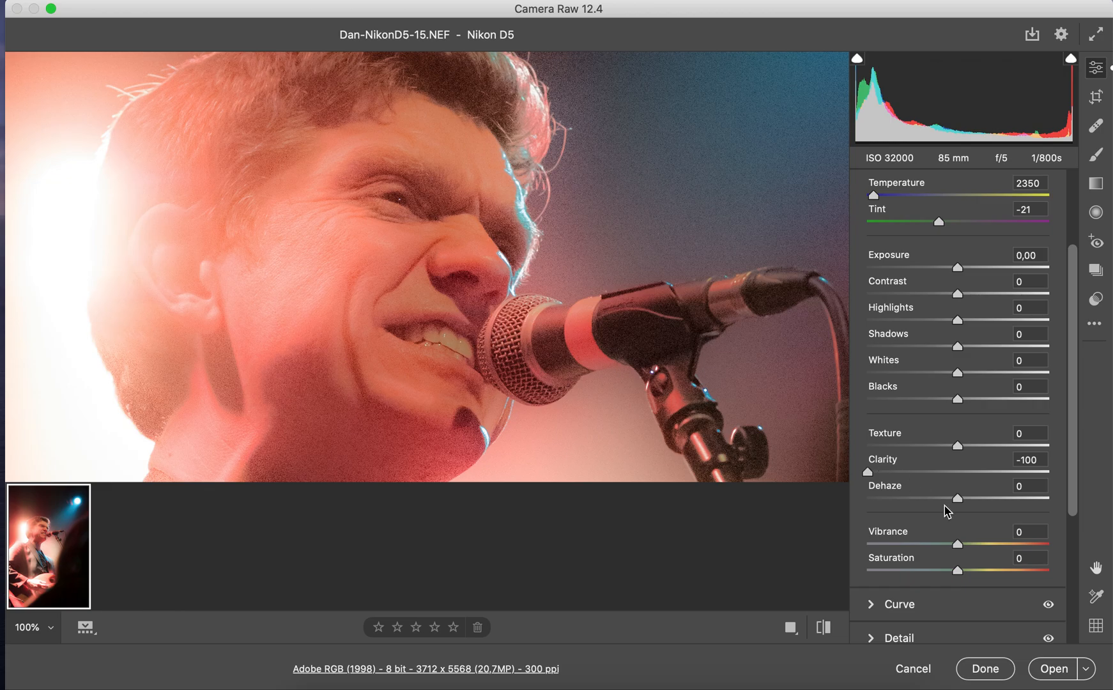
double_click(868, 471)
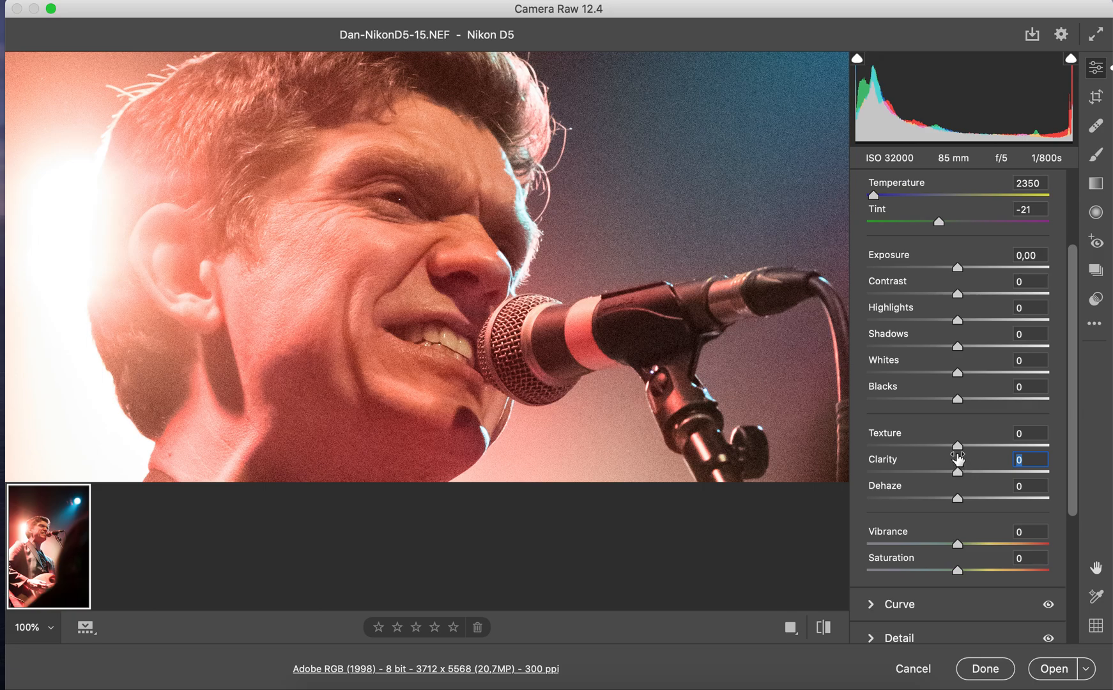
Try Texture at +100 and -99 on the close-up of the singer's face, and reset it to 0
drag(957, 446, 1064, 436)
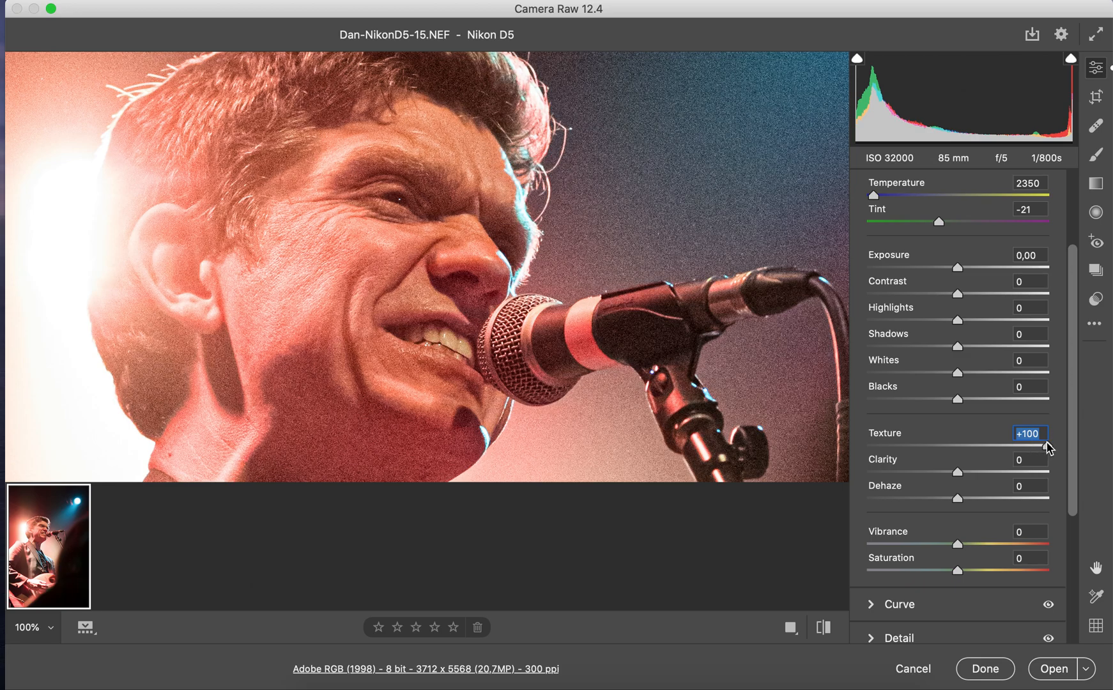
drag(1046, 445, 870, 447)
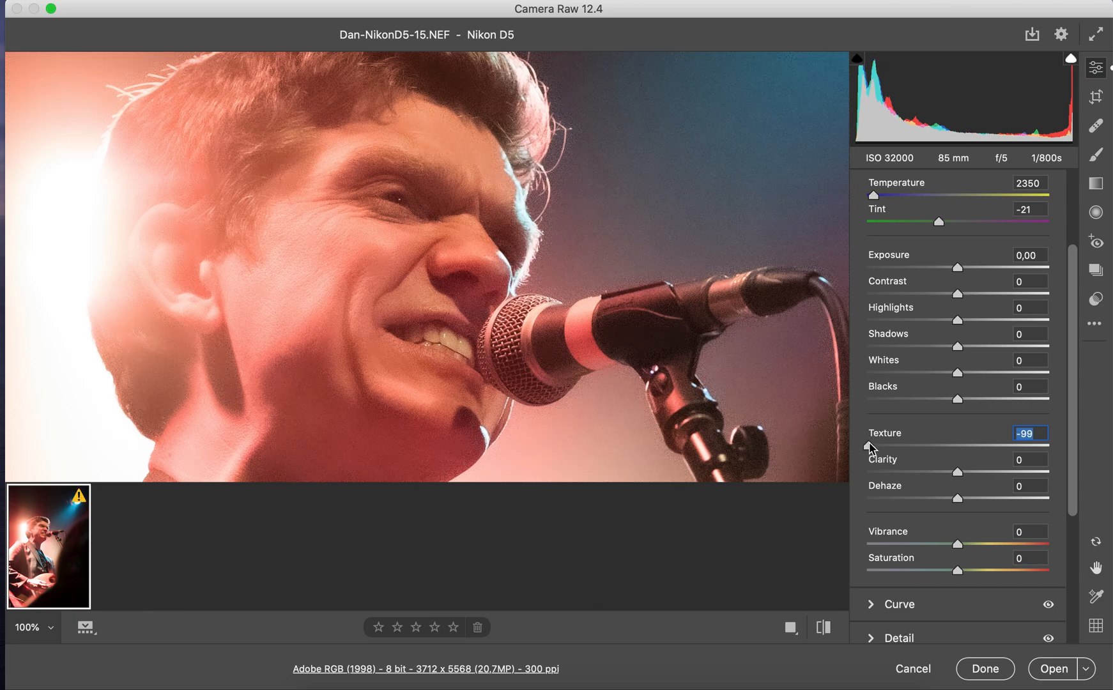
double_click(871, 446)
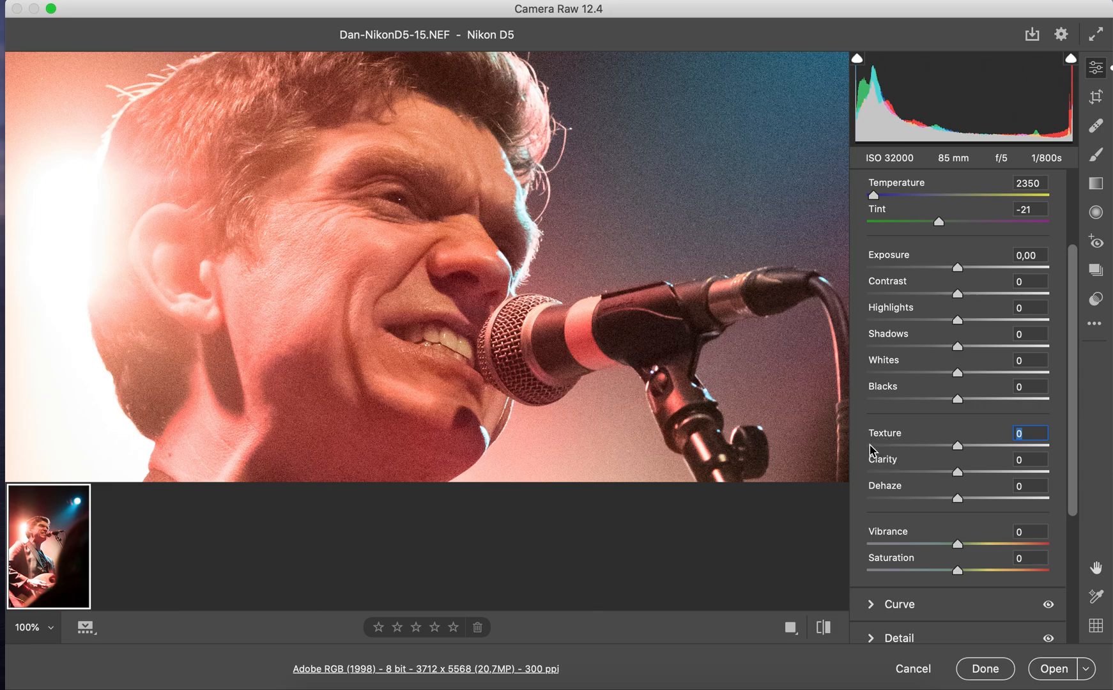
Try Dehaze at +76 and -100 with the whole photo in view, and reset it to 0
click(415, 323)
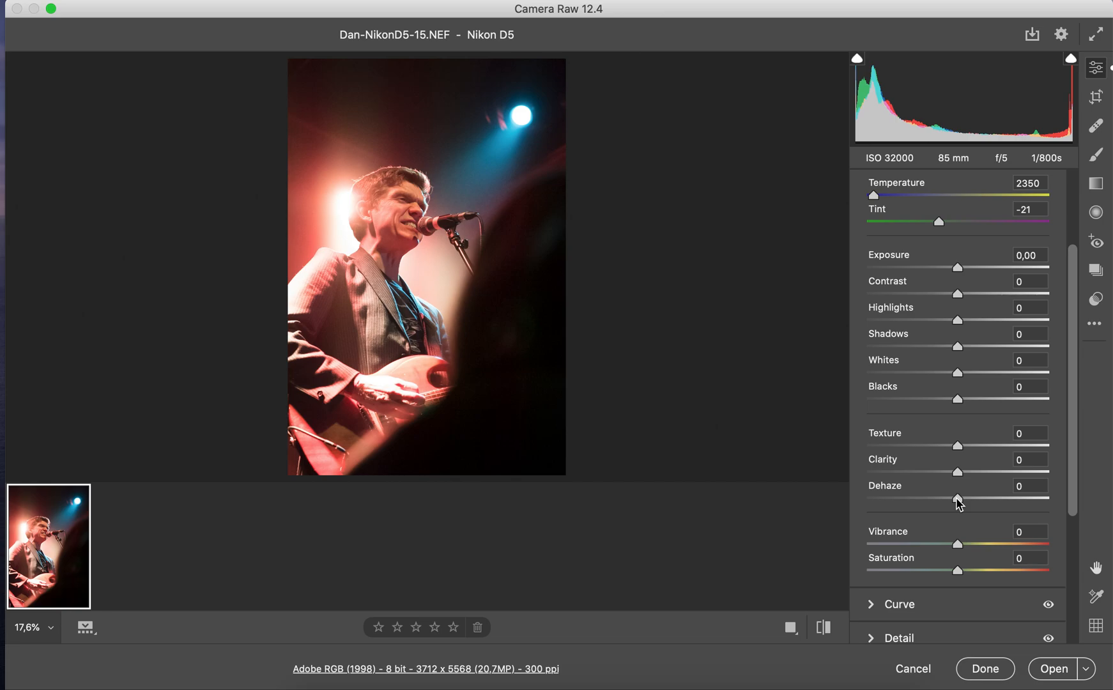
drag(958, 504, 1029, 508)
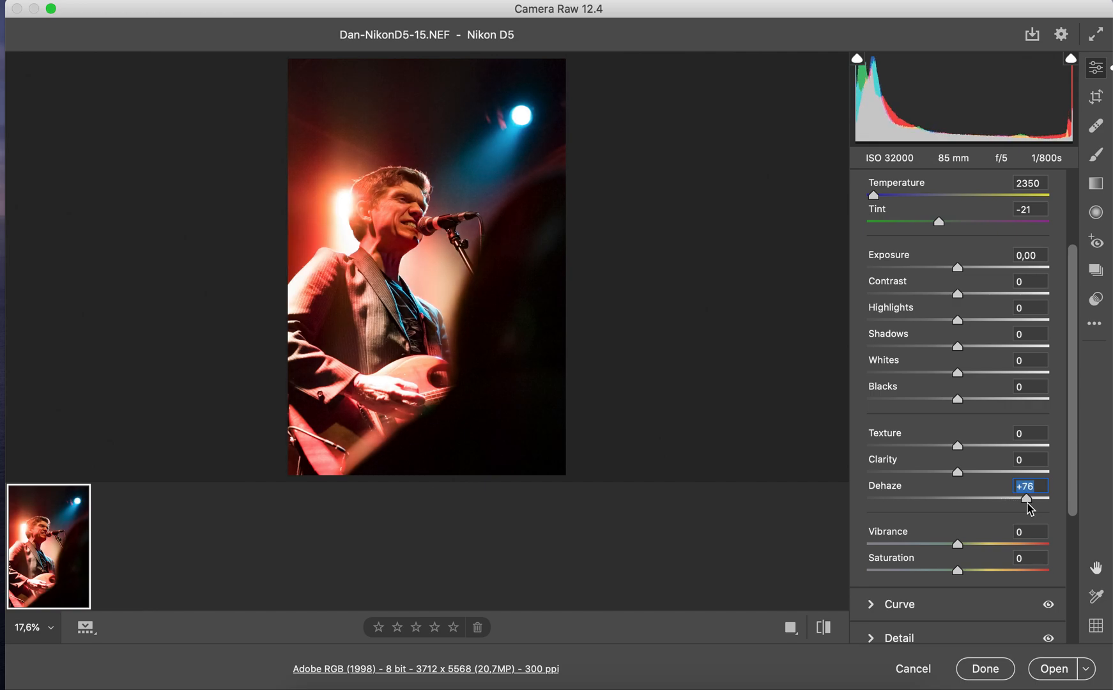
double_click(1030, 508)
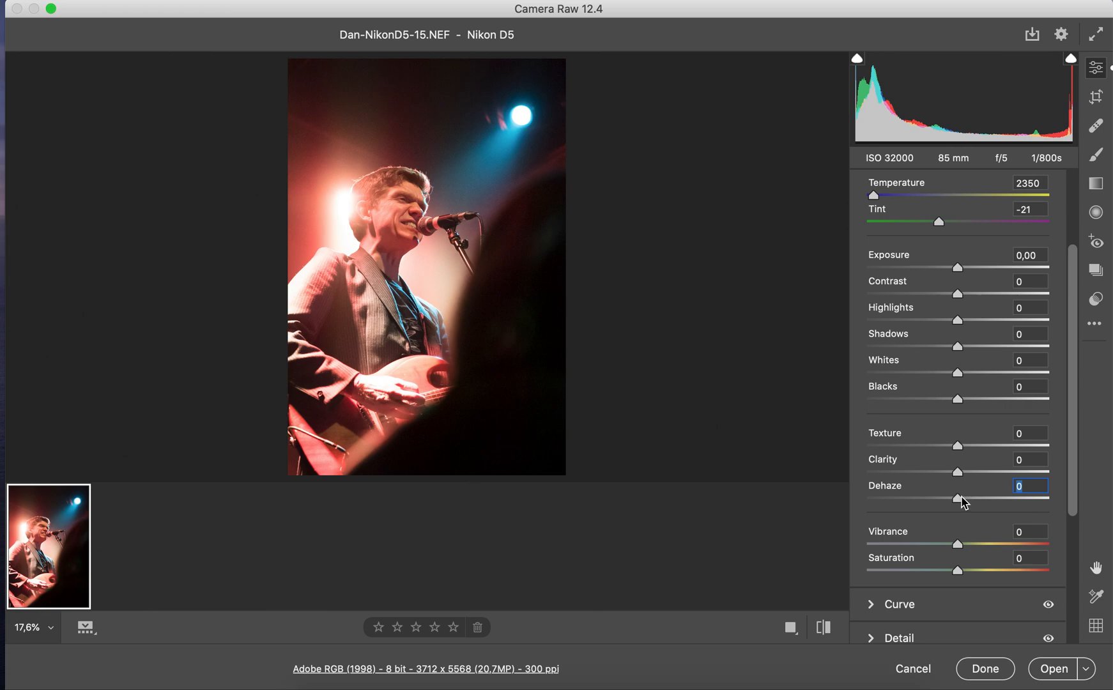
drag(959, 500, 867, 499)
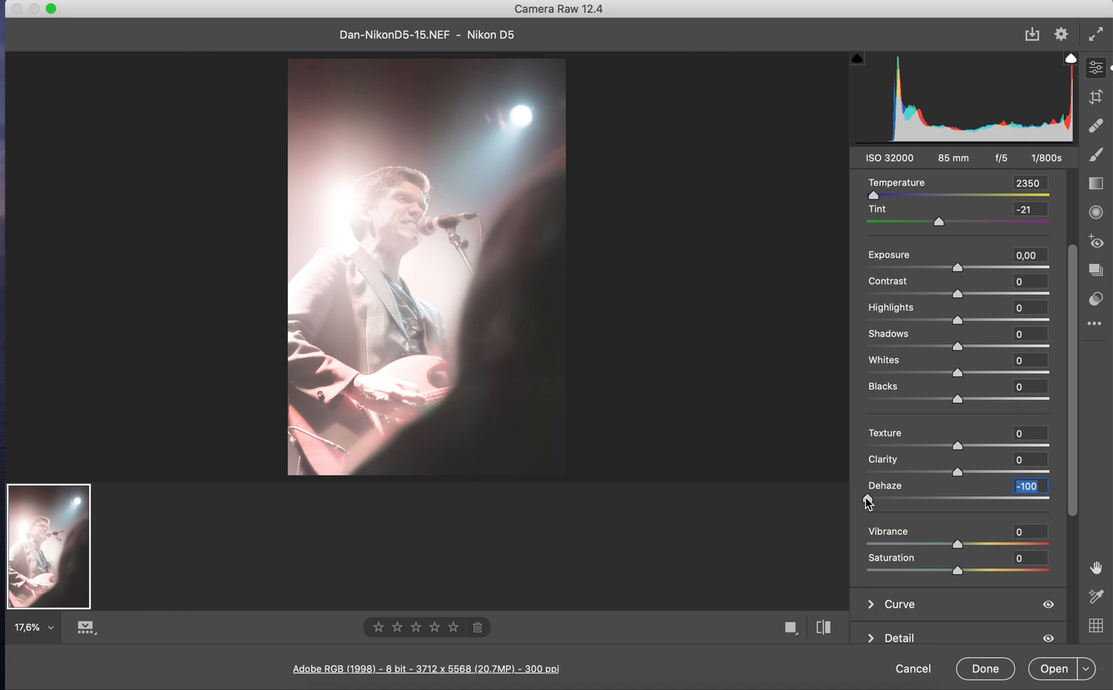
double_click(868, 500)
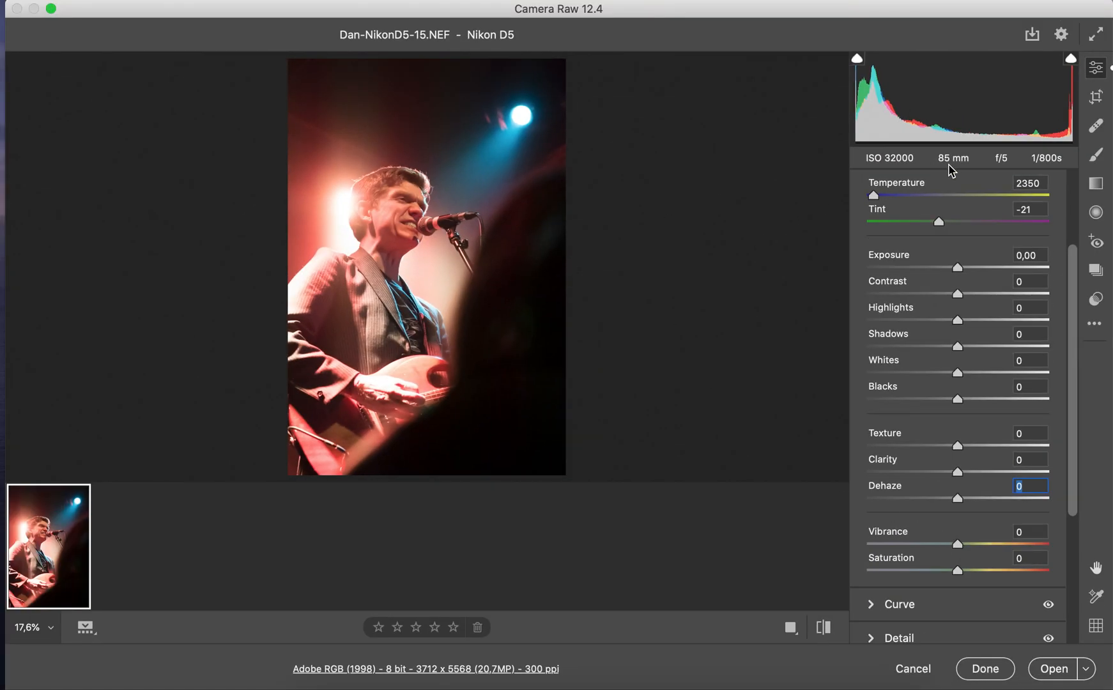
Turn on the highlight and shadow clipping warnings, and try a much lower Exposure before resetting it to 0,00
click(1071, 58)
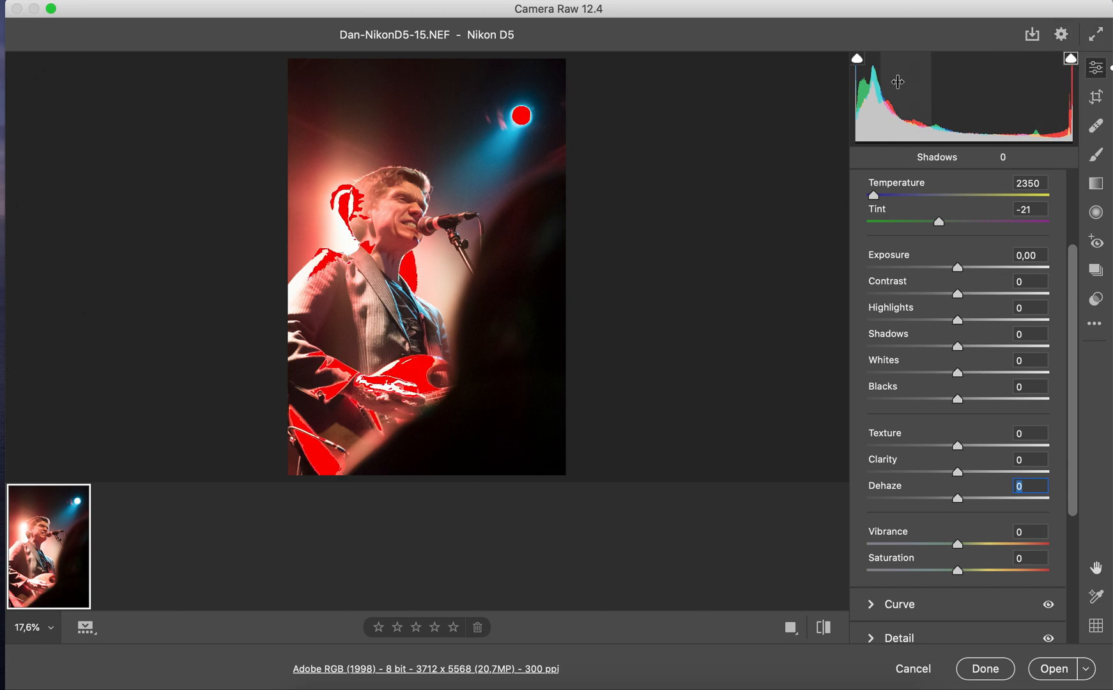
click(857, 58)
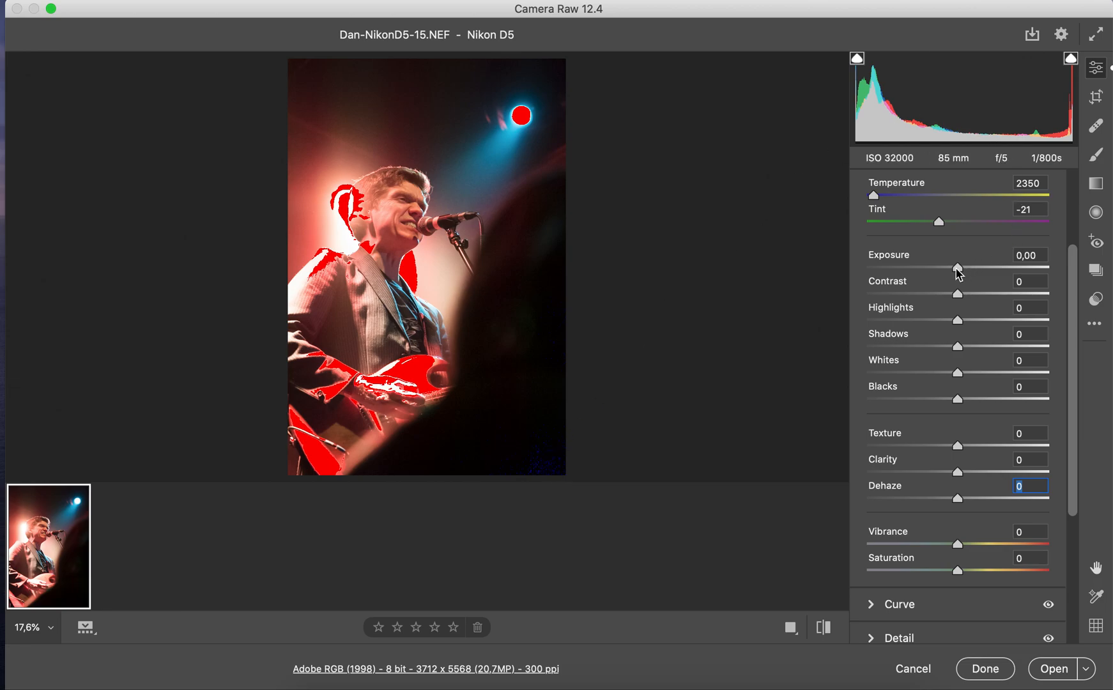
drag(960, 274, 877, 268)
double_click(877, 268)
Turn the highlight clipping warning off and back on, and turn off the shadow clipping warning
click(1071, 58)
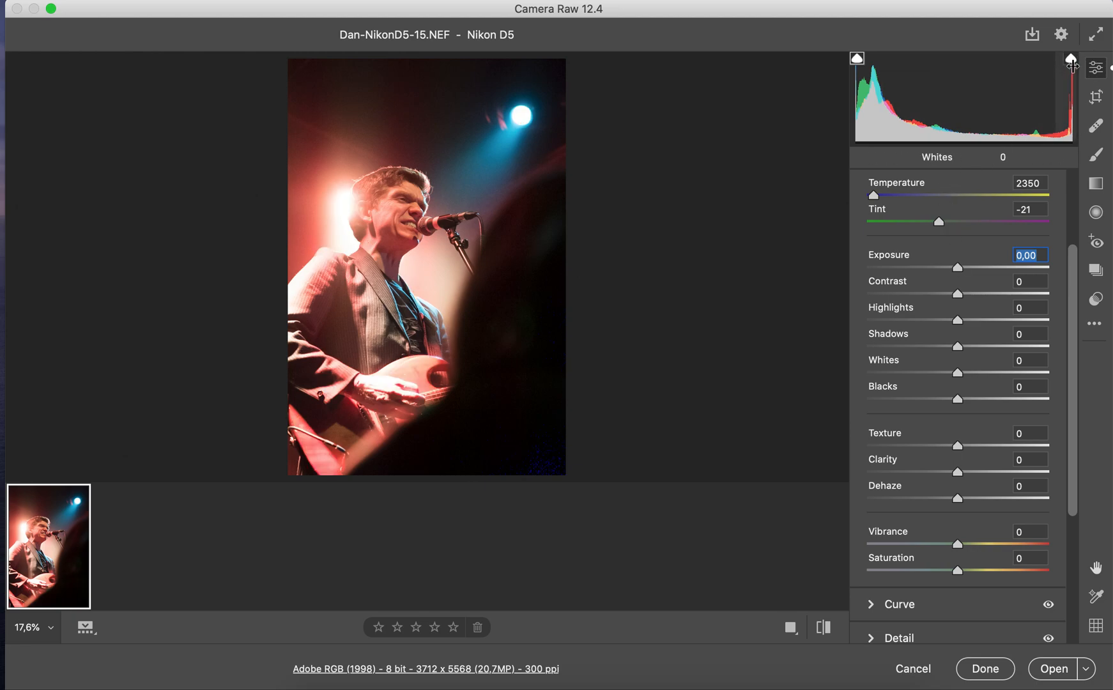
click(1071, 60)
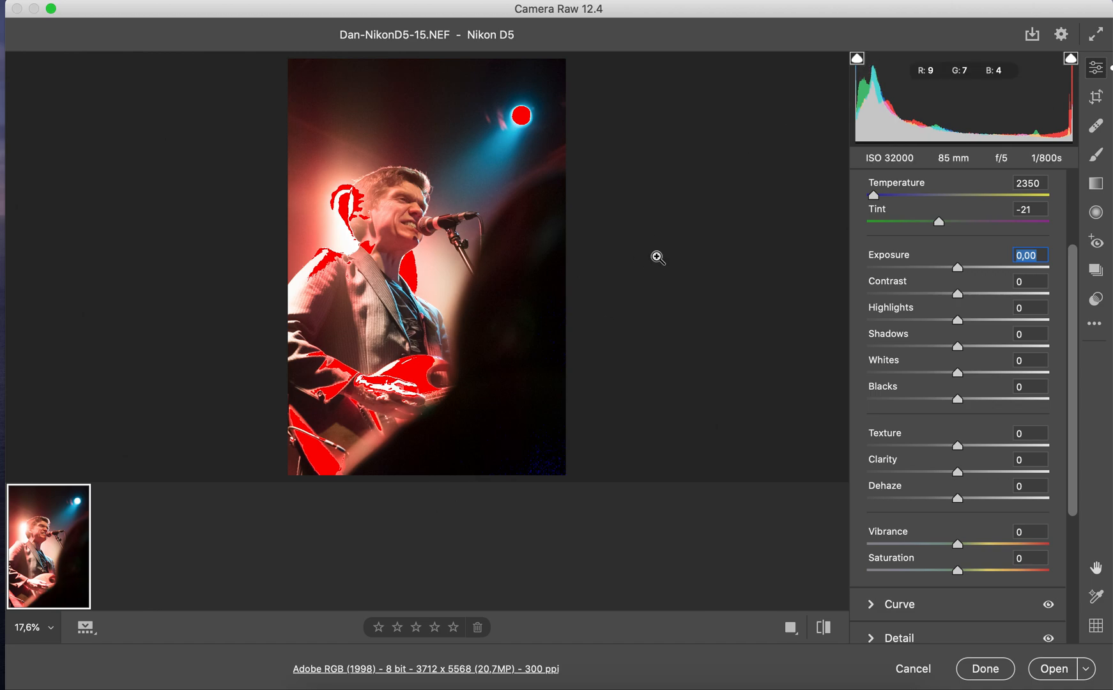
Turn off the highlight clipping warning, and try Saturation at +100 with a close-up of the singer before resetting it to 0
click(1070, 59)
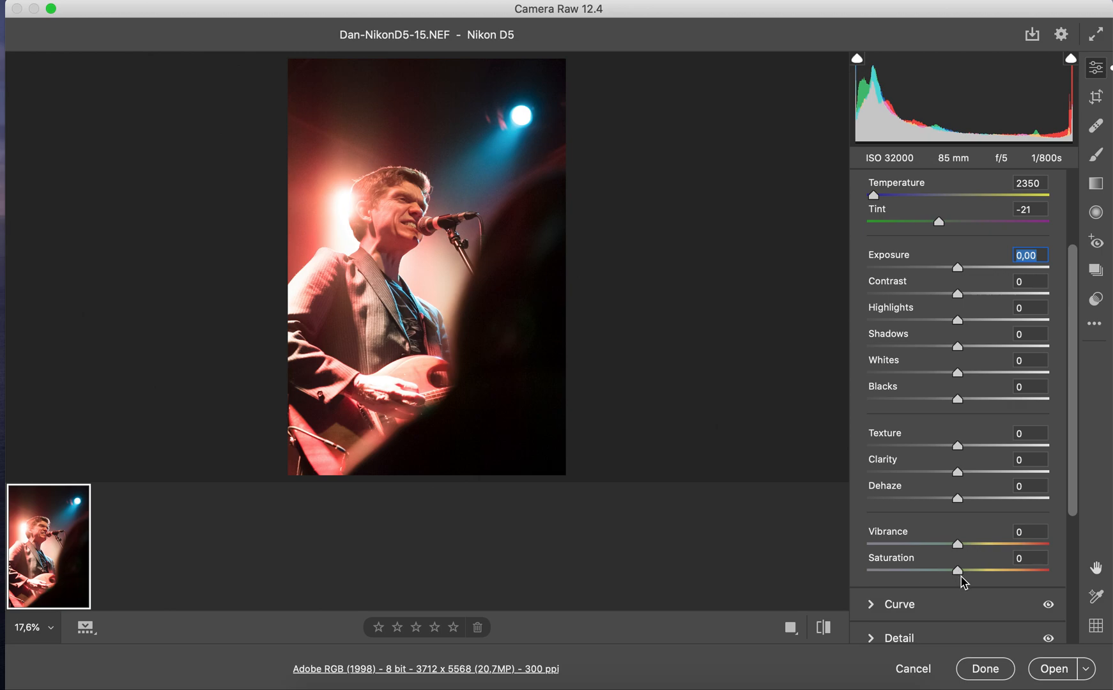
drag(958, 569, 1109, 575)
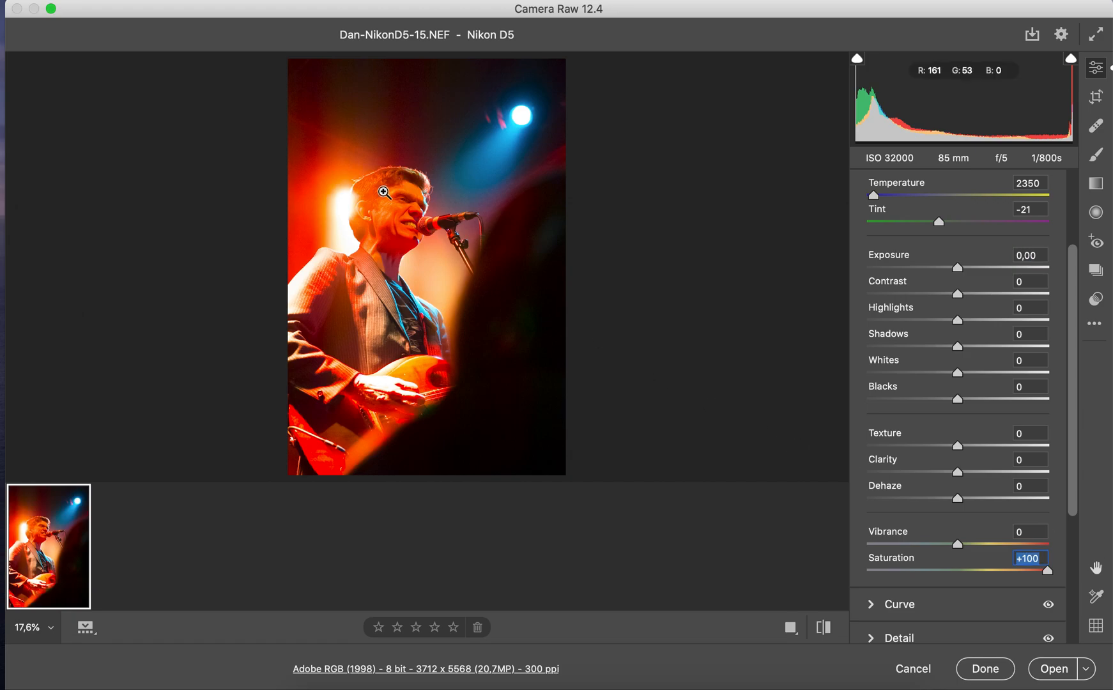
click(402, 236)
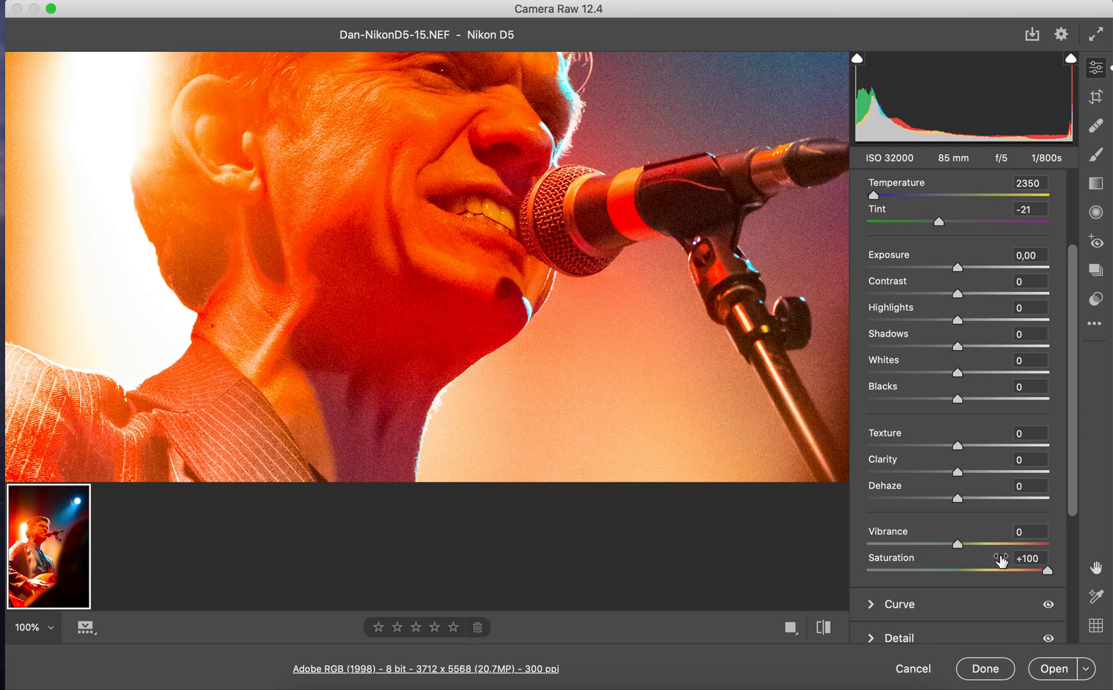
double_click(1047, 570)
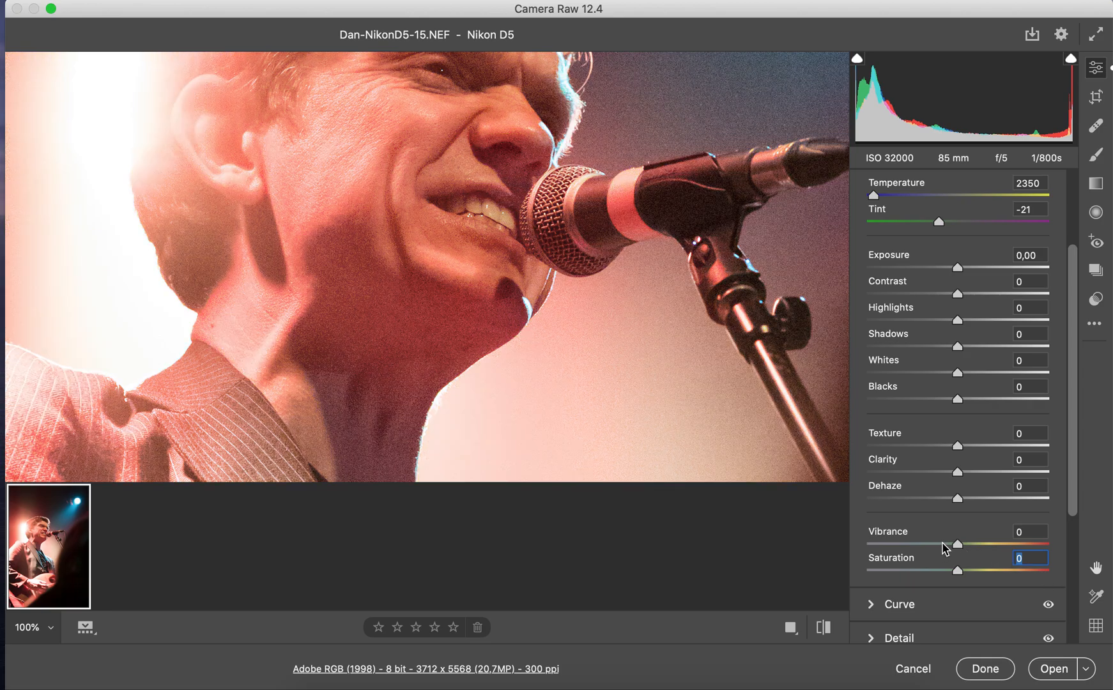
Try Vibrance at +100 on the close-up of the singer, and reset it to 0
drag(961, 544, 1062, 536)
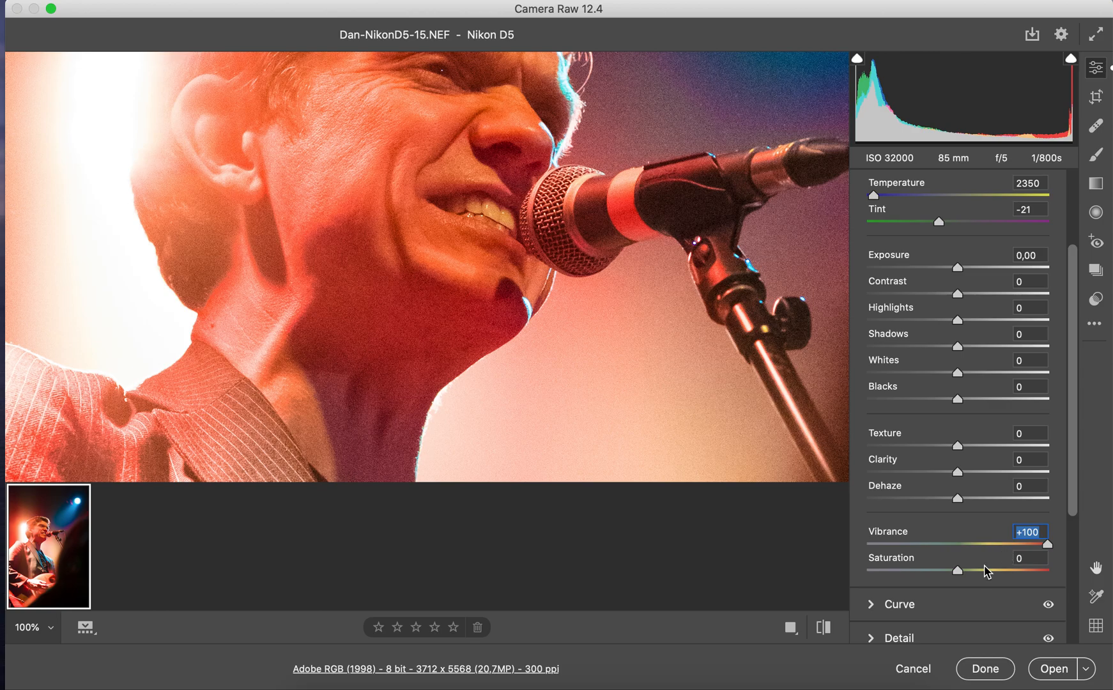
double_click(1047, 544)
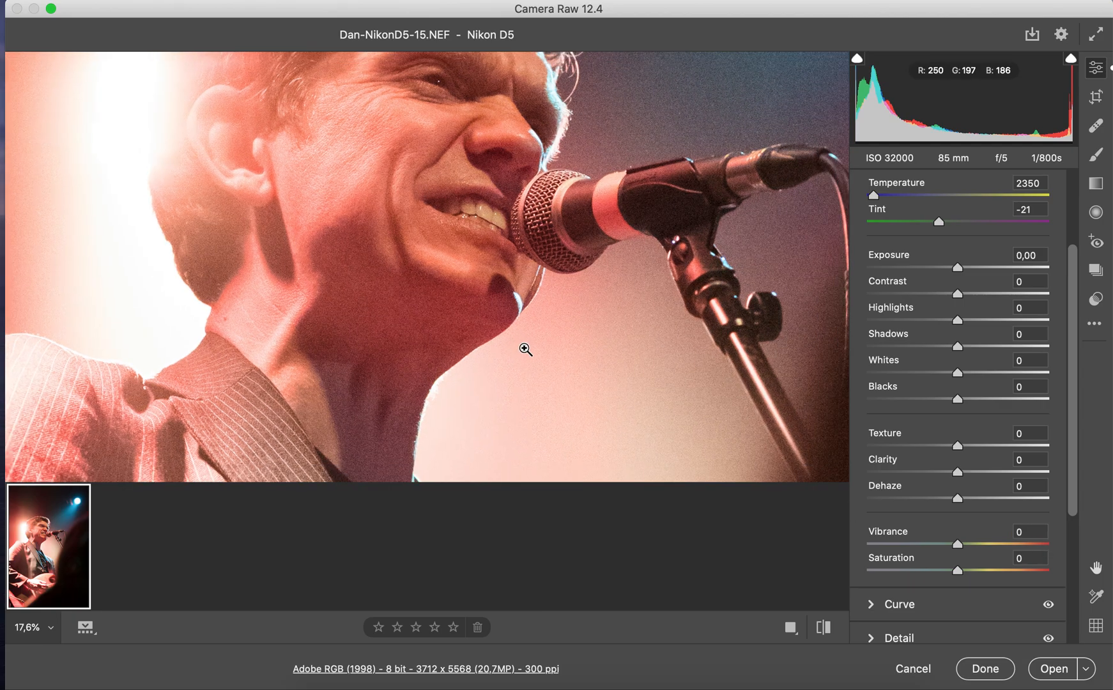
Try Saturation at -100 and Vibrance at -100 in turn with the whole photo in view, resetting each to 0
click(525, 354)
drag(957, 572, 819, 568)
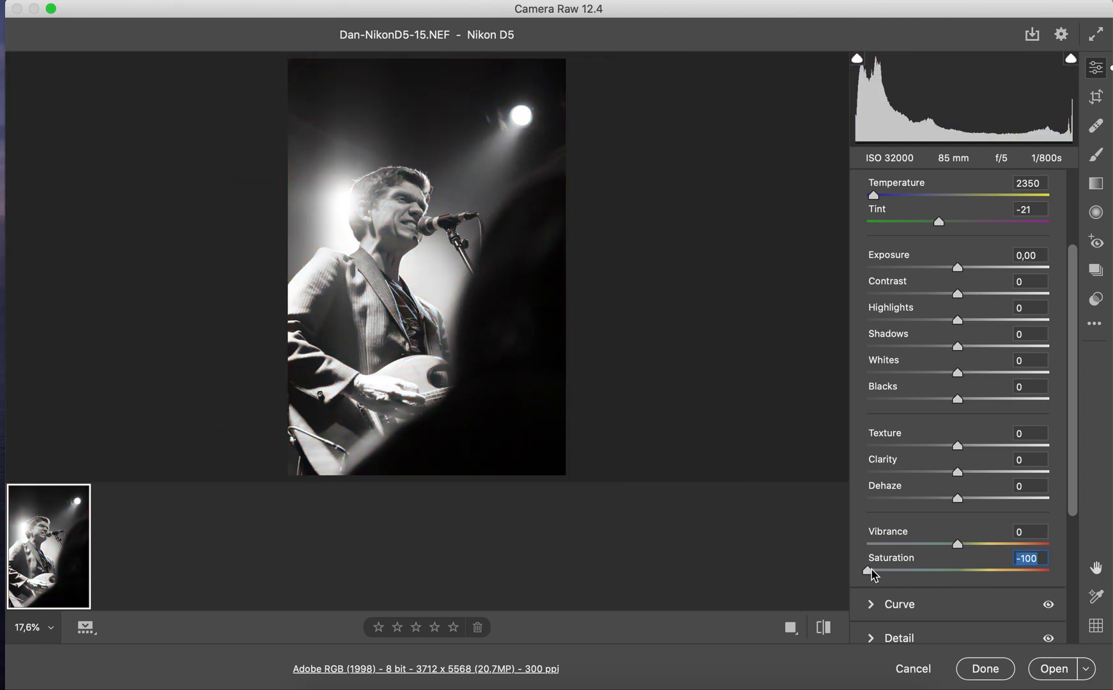
double_click(870, 570)
drag(958, 545, 867, 547)
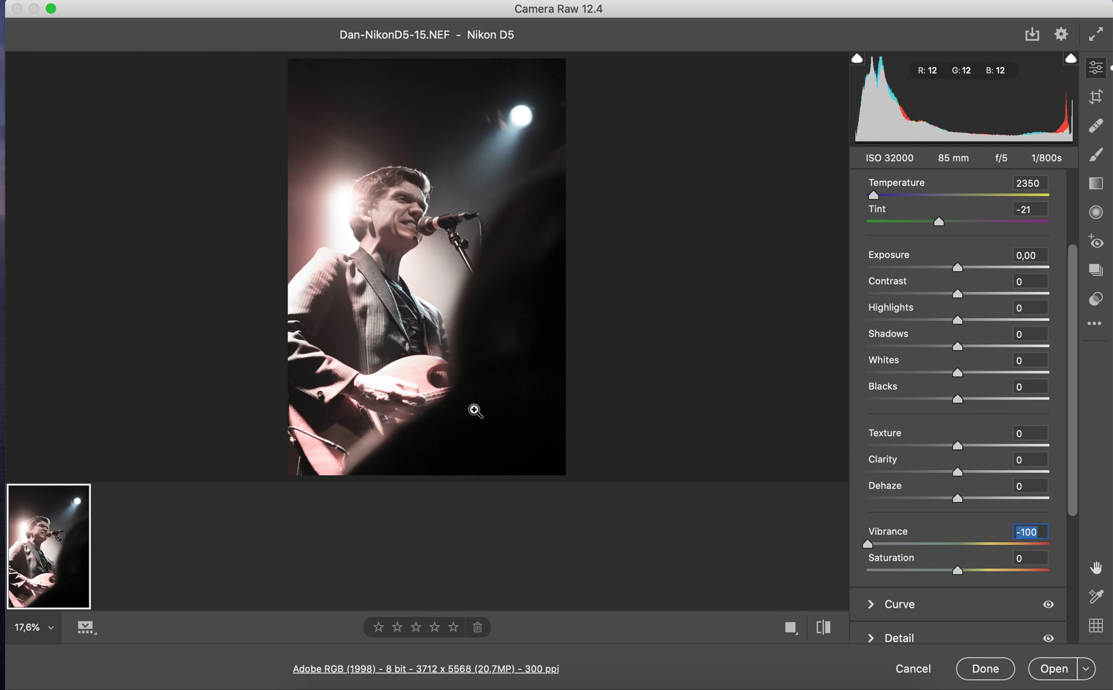
double_click(868, 545)
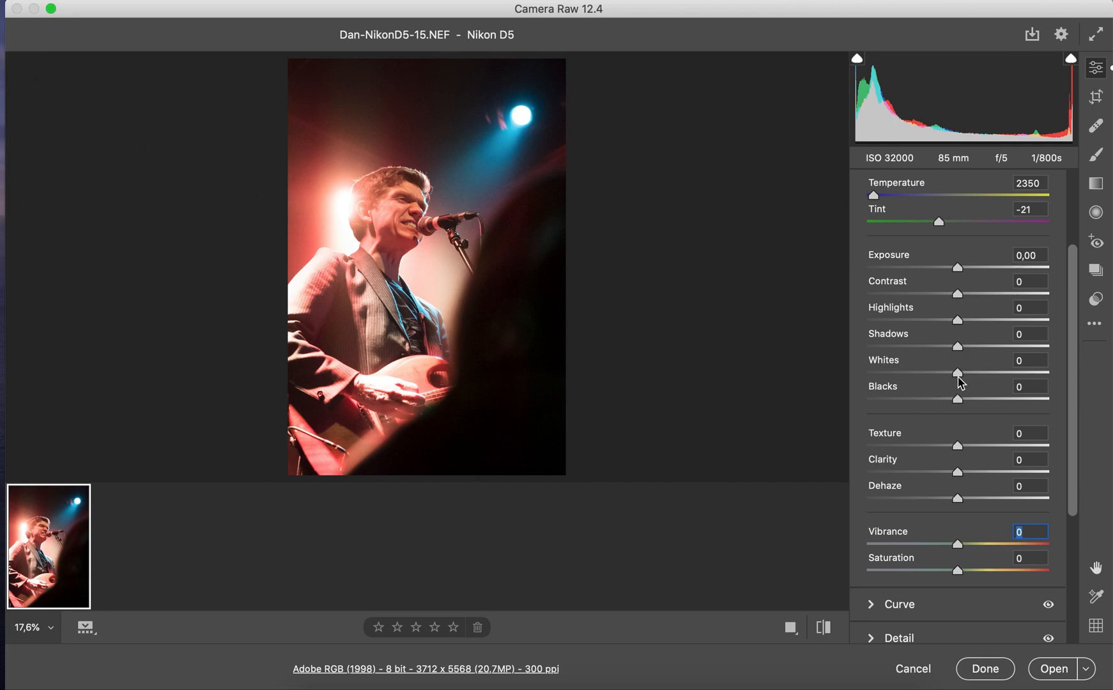
Adjust the photo with Blacks -23, Dehaze +8, Vibrance +8, Shadows +17 and Highlights +17
key(alt)
drag(958, 400, 940, 402)
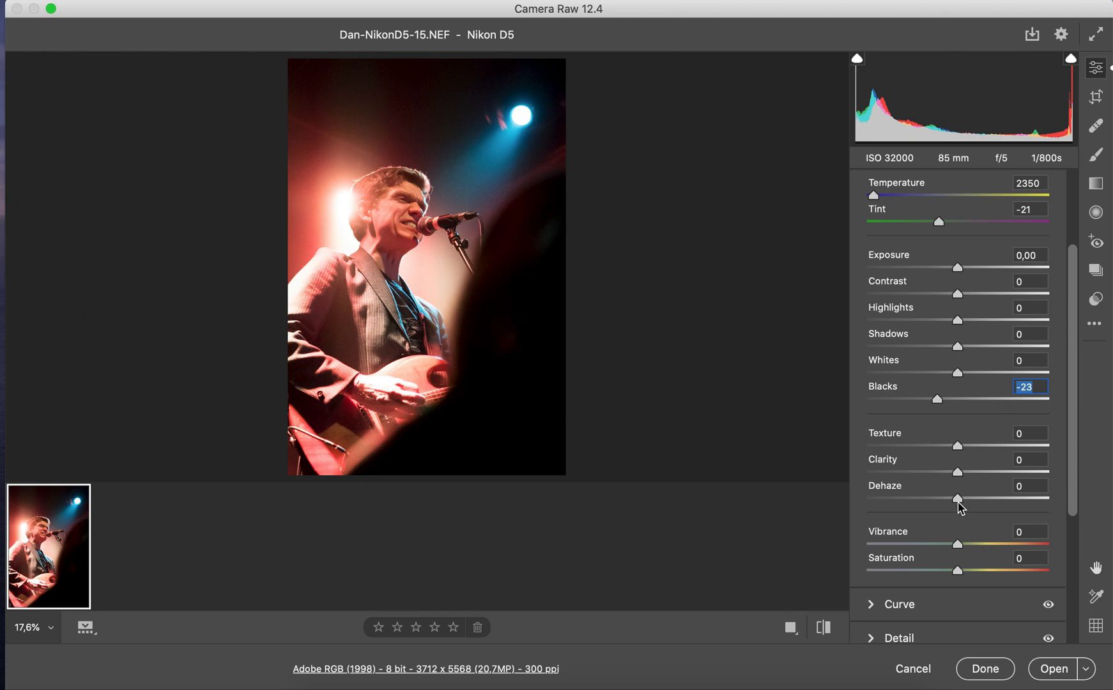
drag(960, 503, 971, 551)
click(967, 545)
mouse_move(967, 344)
mouse_down()
mouse_move(975, 350)
mouse_move(937, 323)
mouse_move(973, 324)
mouse_up()
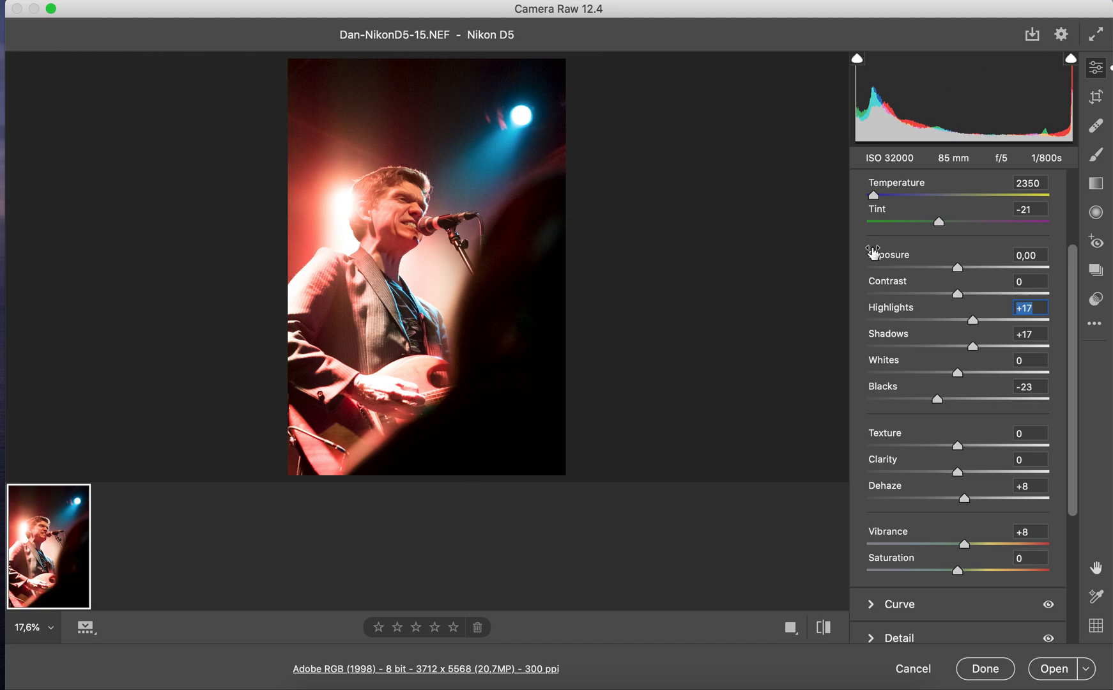
Compare the edited photo with its default settings, and apply the edits without opening the image
click(824, 628)
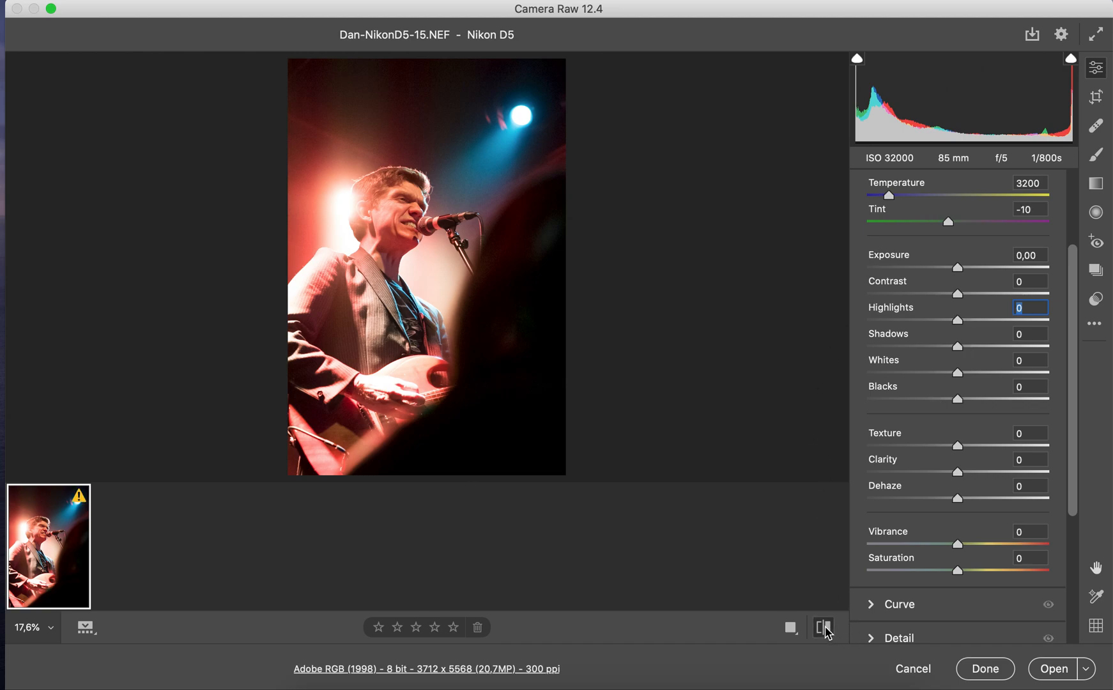
click(827, 630)
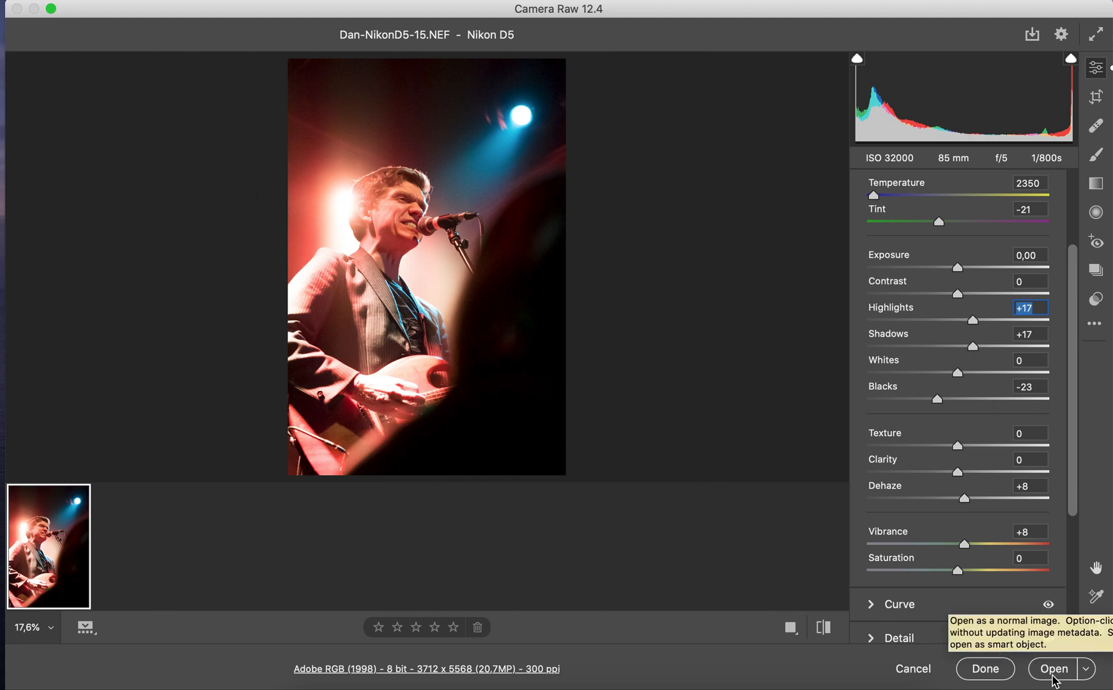
click(988, 671)
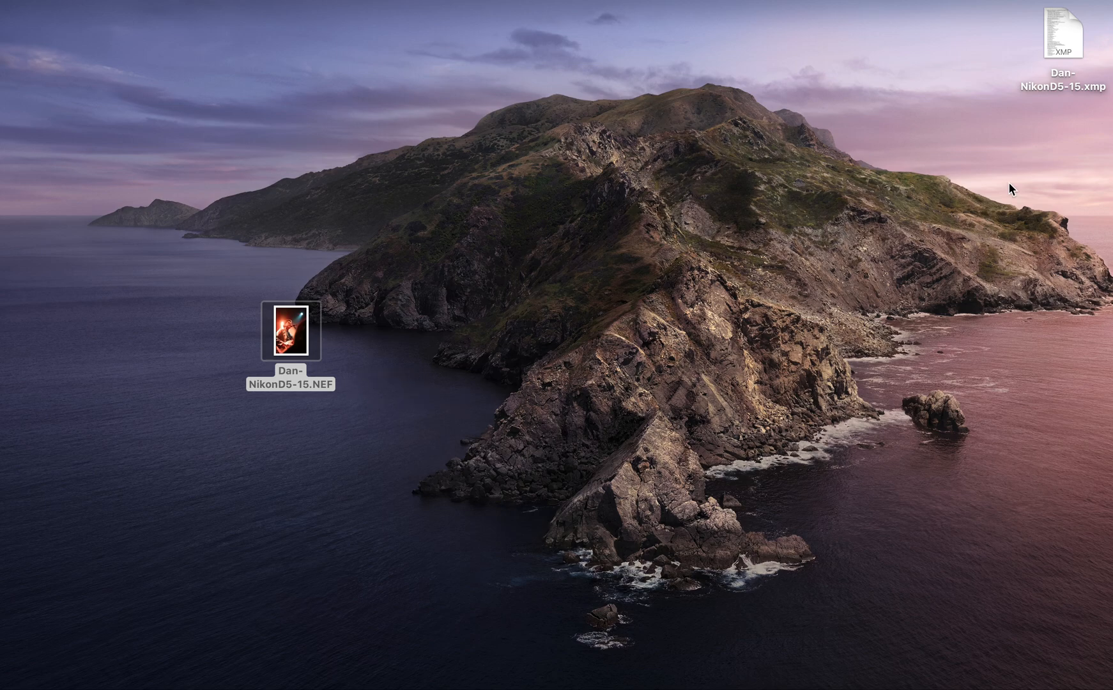
Place the XMP sidecar file beside the NEF photo on the desktop, and reopen the photo to review its stored adjustments before closing it
drag(1073, 47, 390, 334)
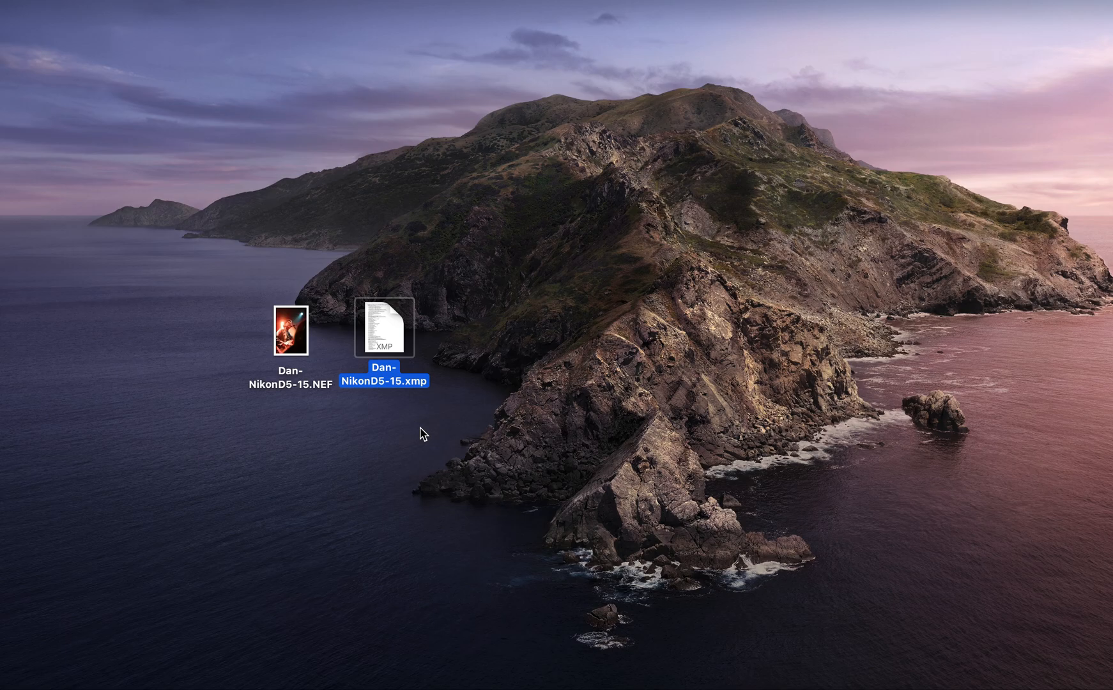
double_click(288, 337)
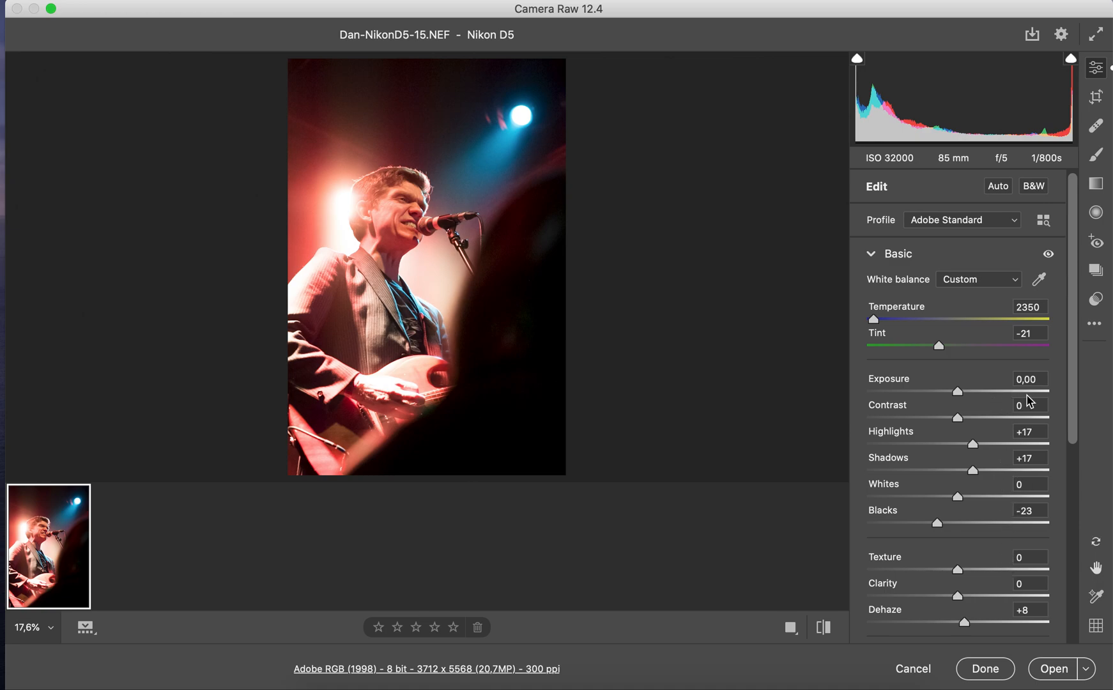
scroll(1032, 531, down, 3)
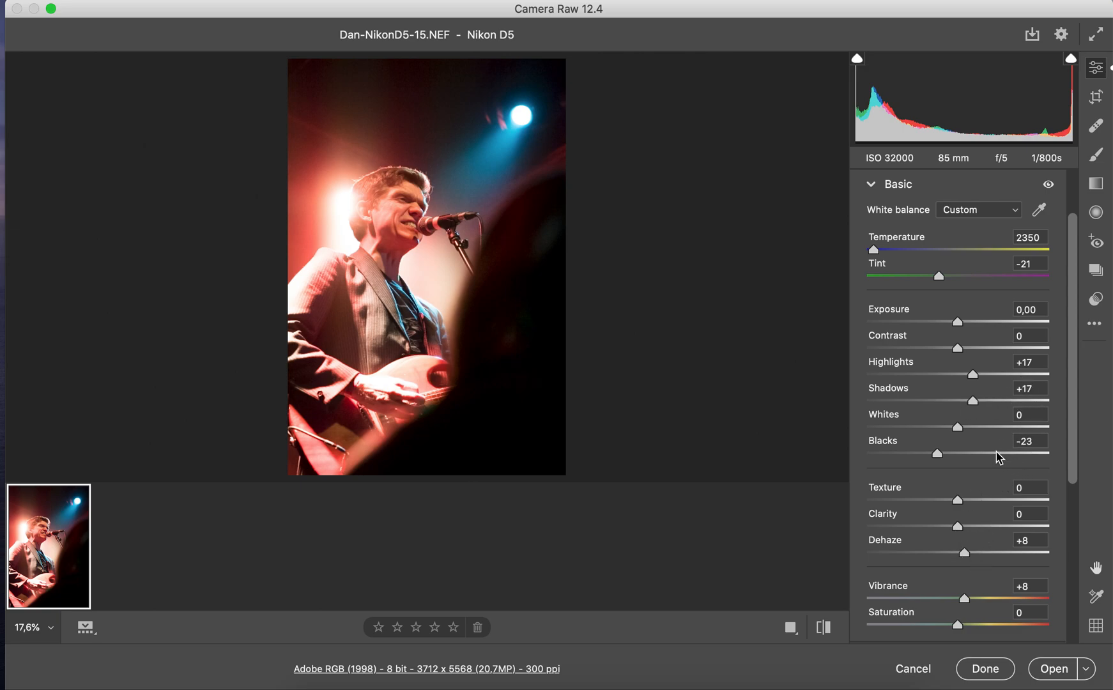
click(984, 669)
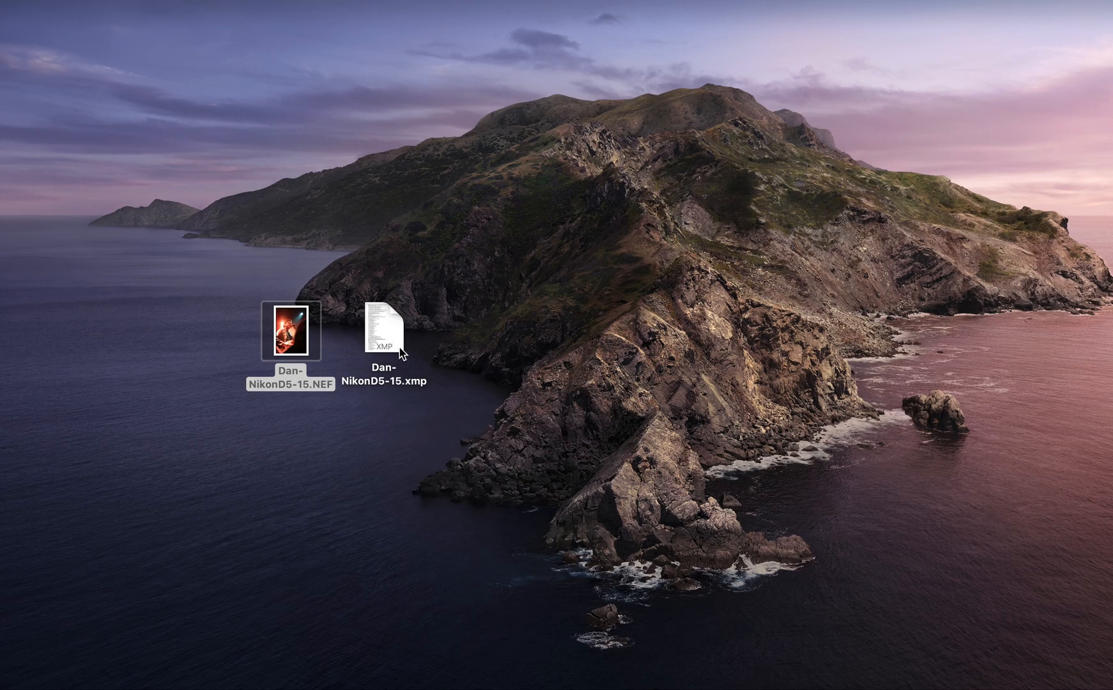
Move the photo's XMP sidecar file to the Trash and permanently empty the Trash
drag(391, 329, 896, 684)
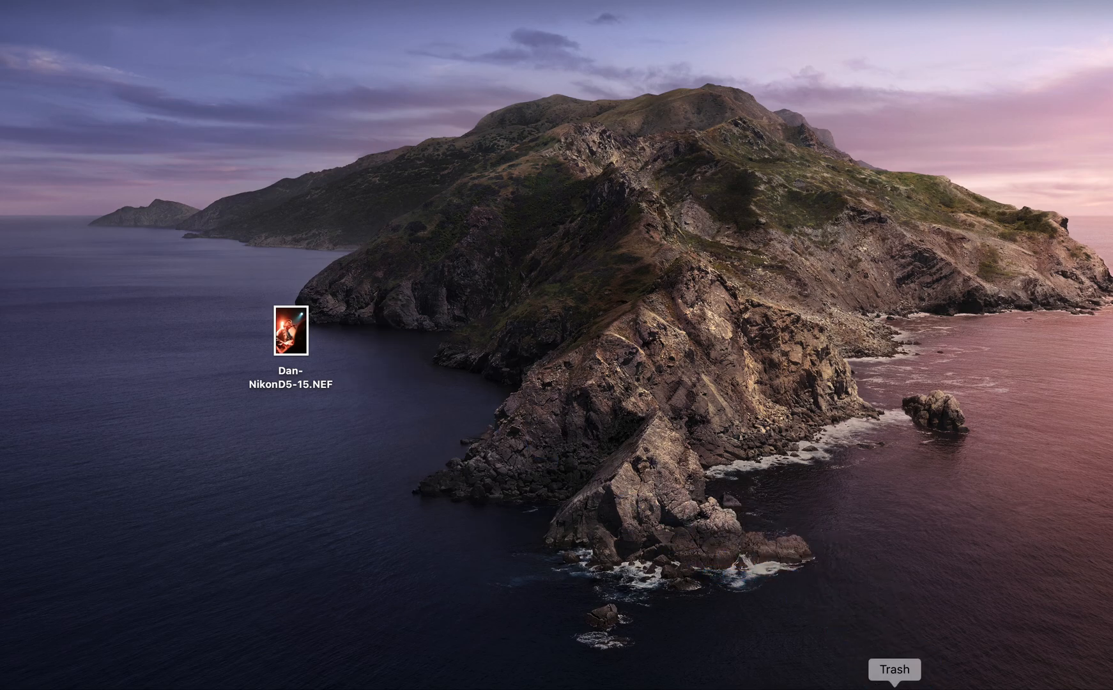
click(894, 685)
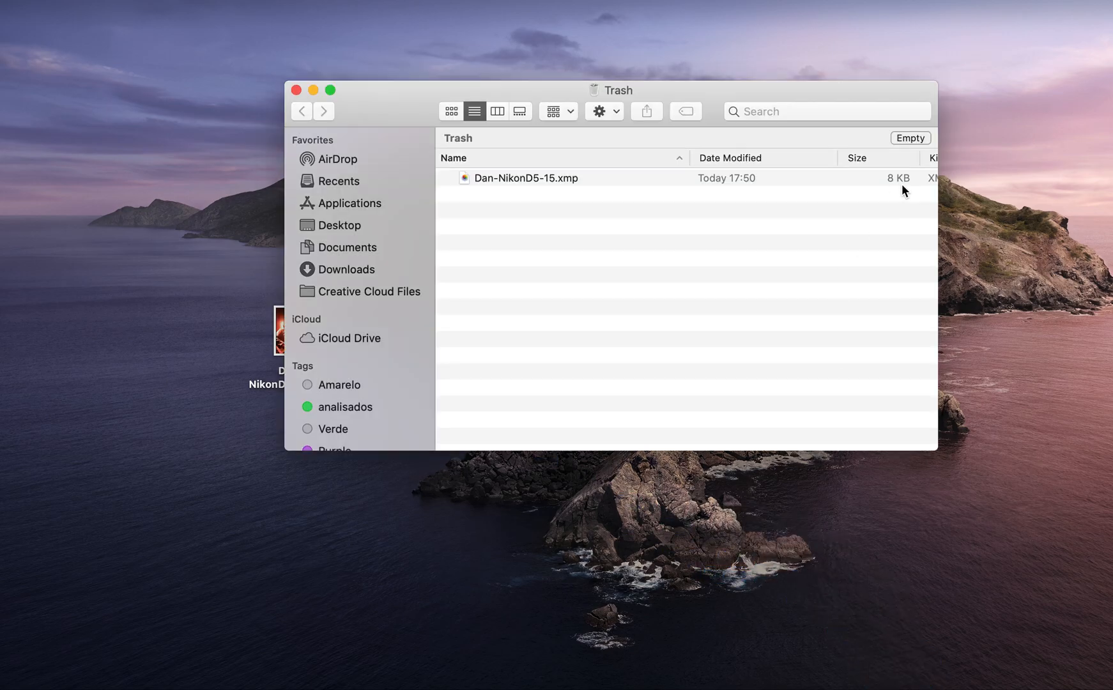
click(910, 137)
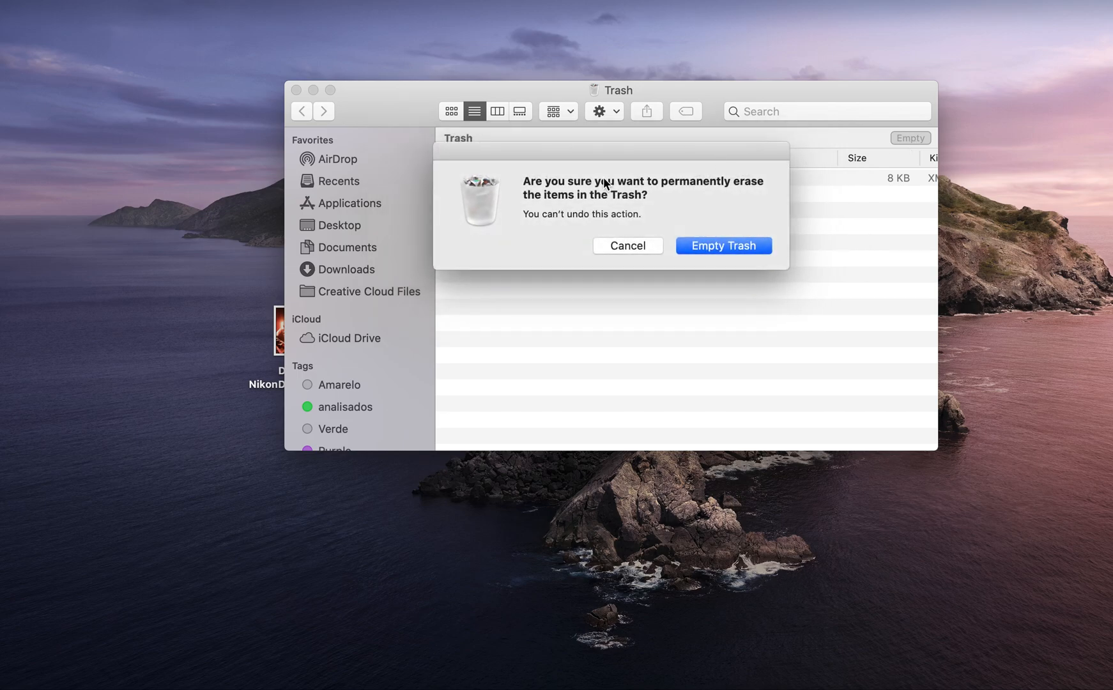
click(727, 247)
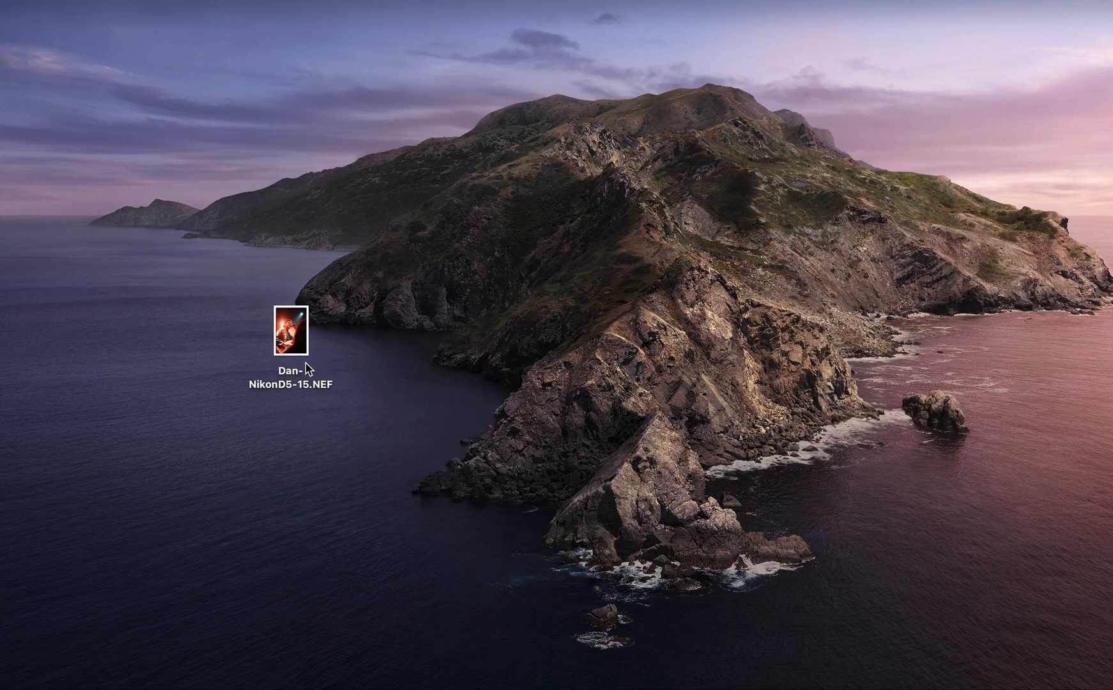
Reopen the NEF photo and set Blacks to -40, Highlights to +19 and Shadows to +17
double_click(293, 345)
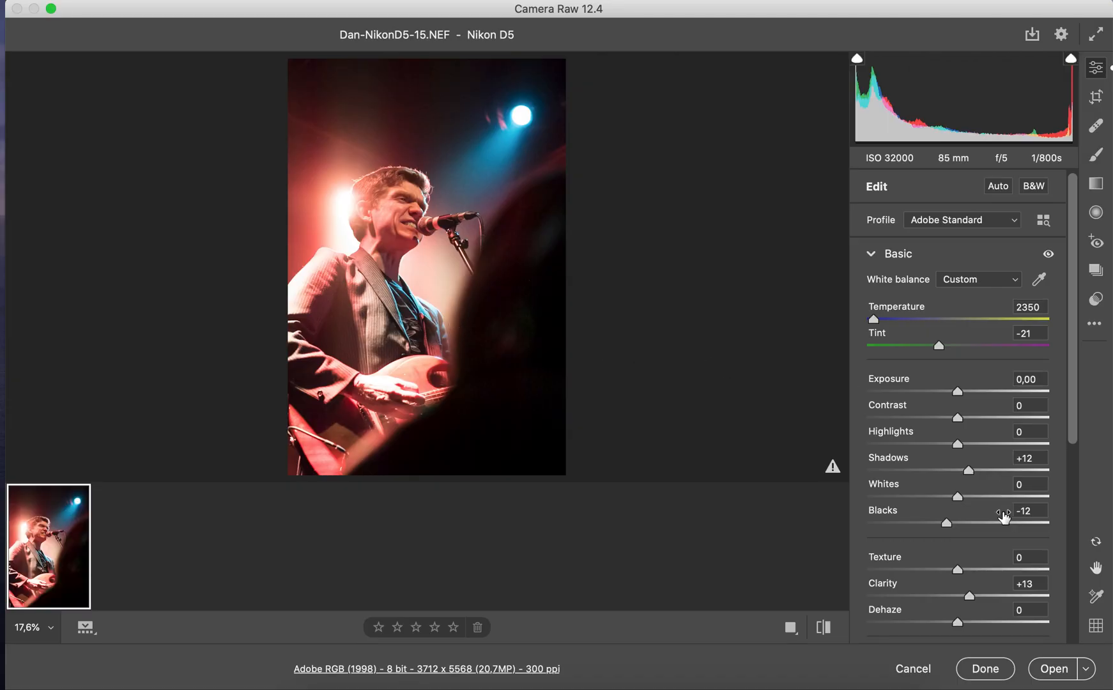
scroll(1004, 517, down, 2)
scroll(1004, 518, down, 3)
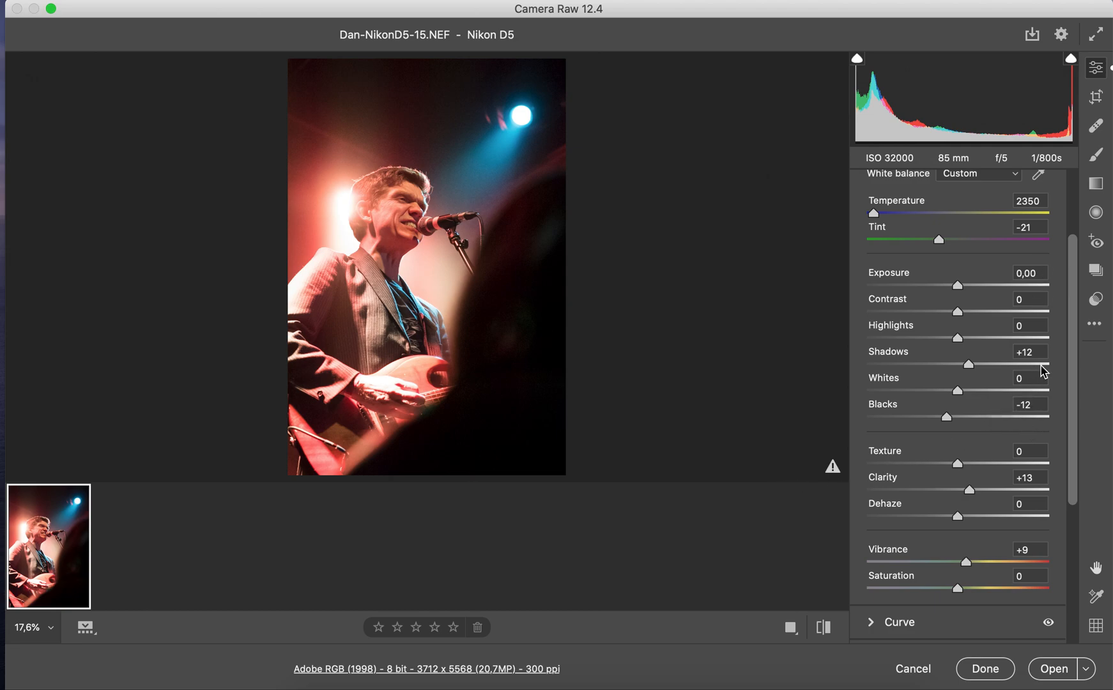
drag(943, 422, 921, 417)
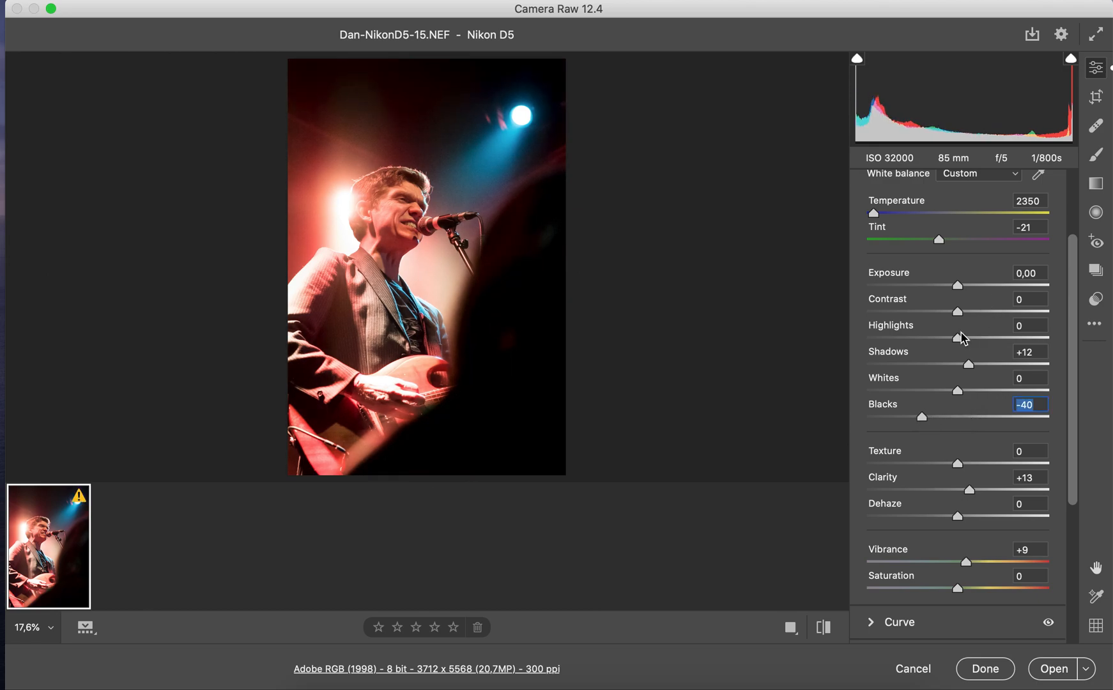
mouse_move(965, 345)
mouse_down()
mouse_move(976, 346)
mouse_move(974, 363)
mouse_up()
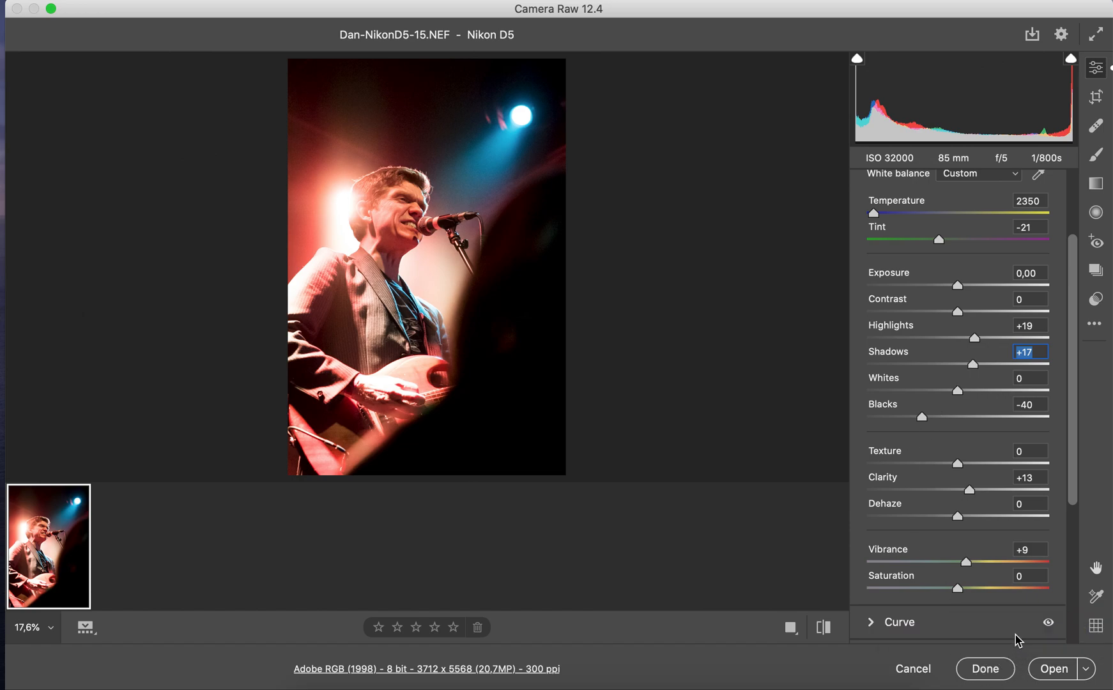
Open the save options for converting the photo, enter 72 as the file name and choose JPEG as the format
click(1033, 36)
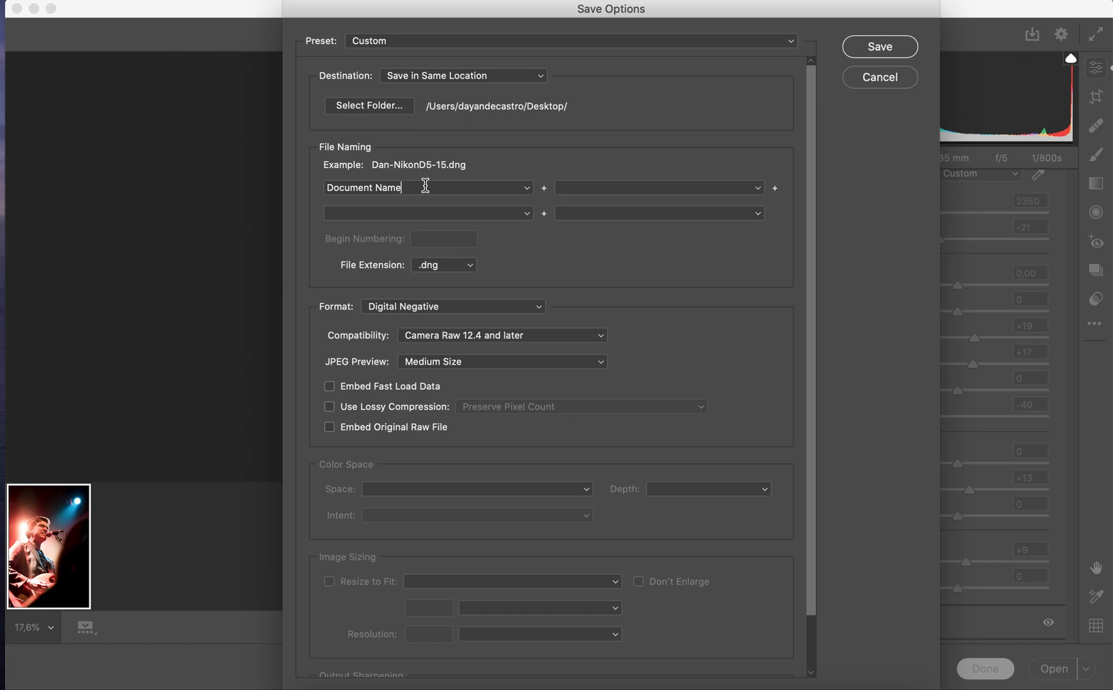
drag(415, 186, 302, 187)
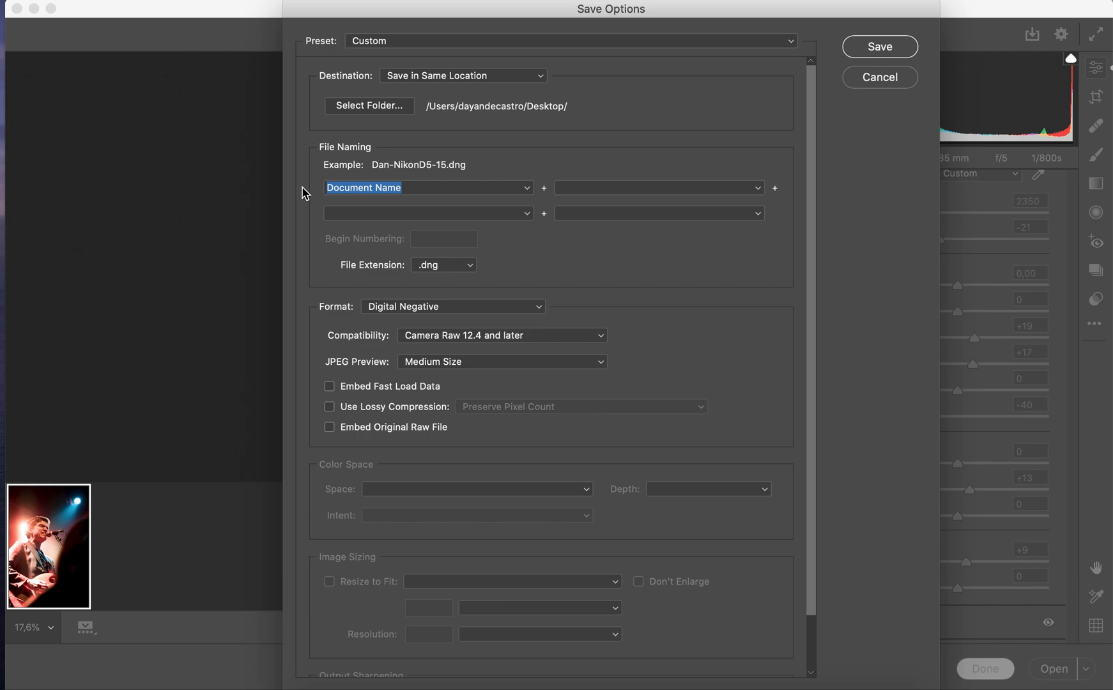
text(72)
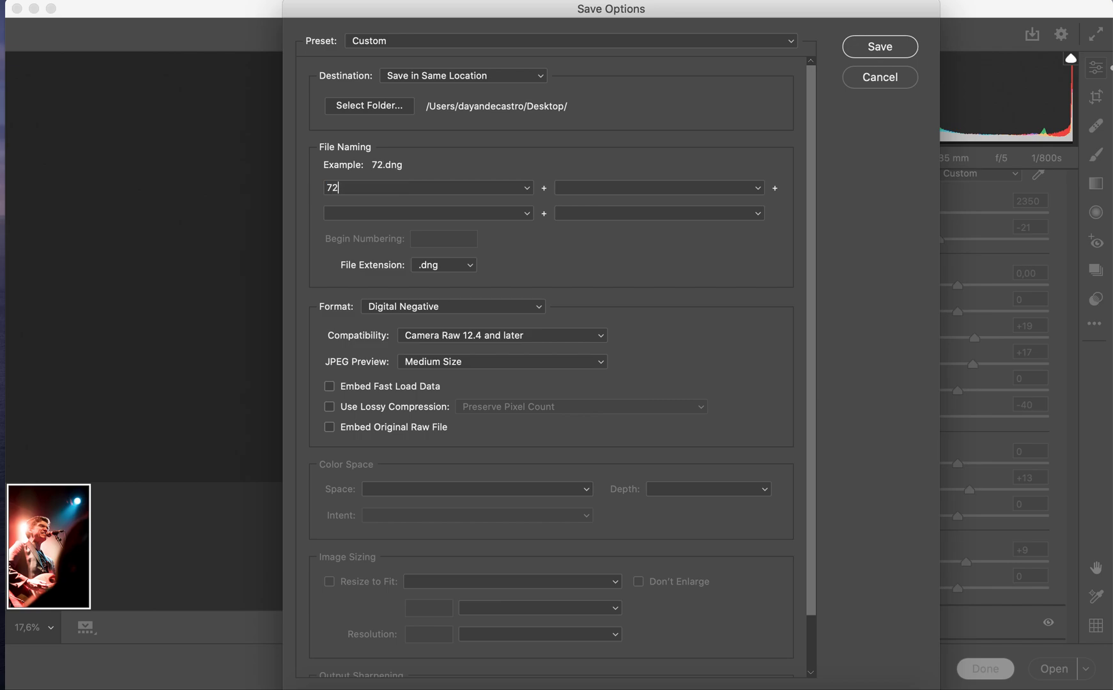
scroll(500, 291, down, 3)
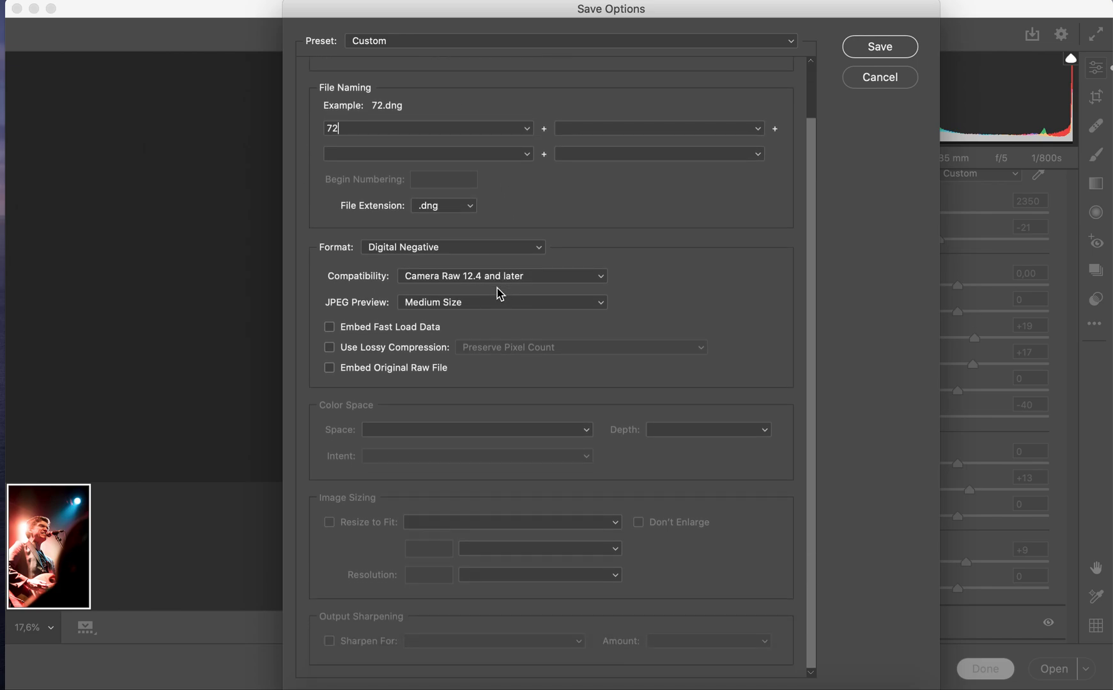
click(430, 251)
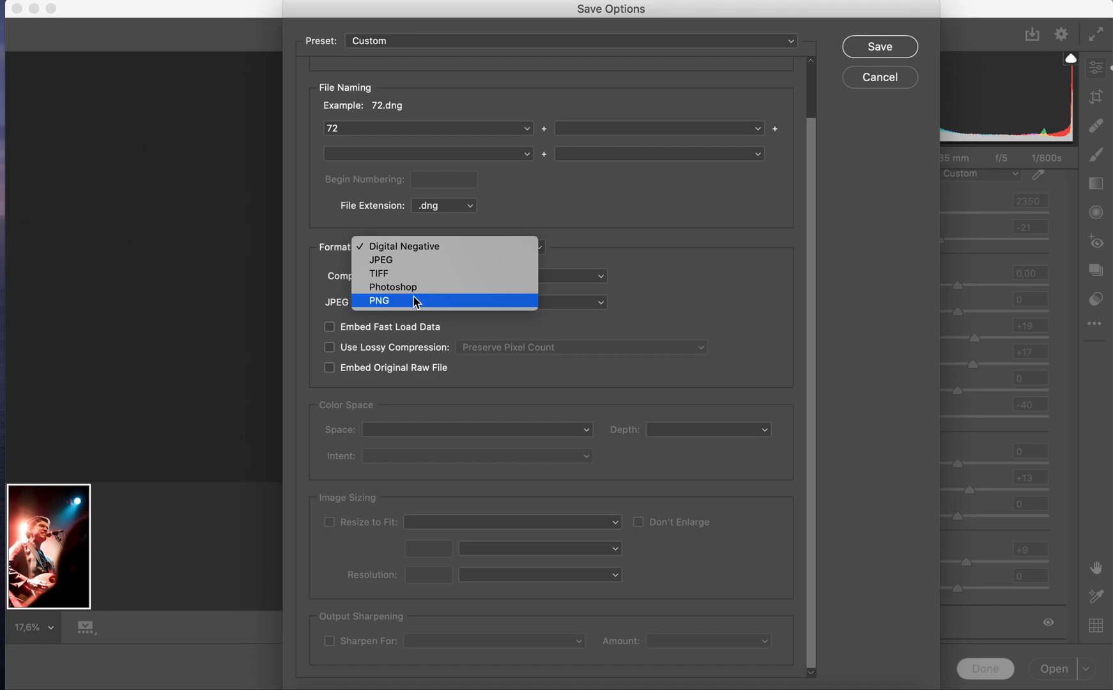
click(415, 259)
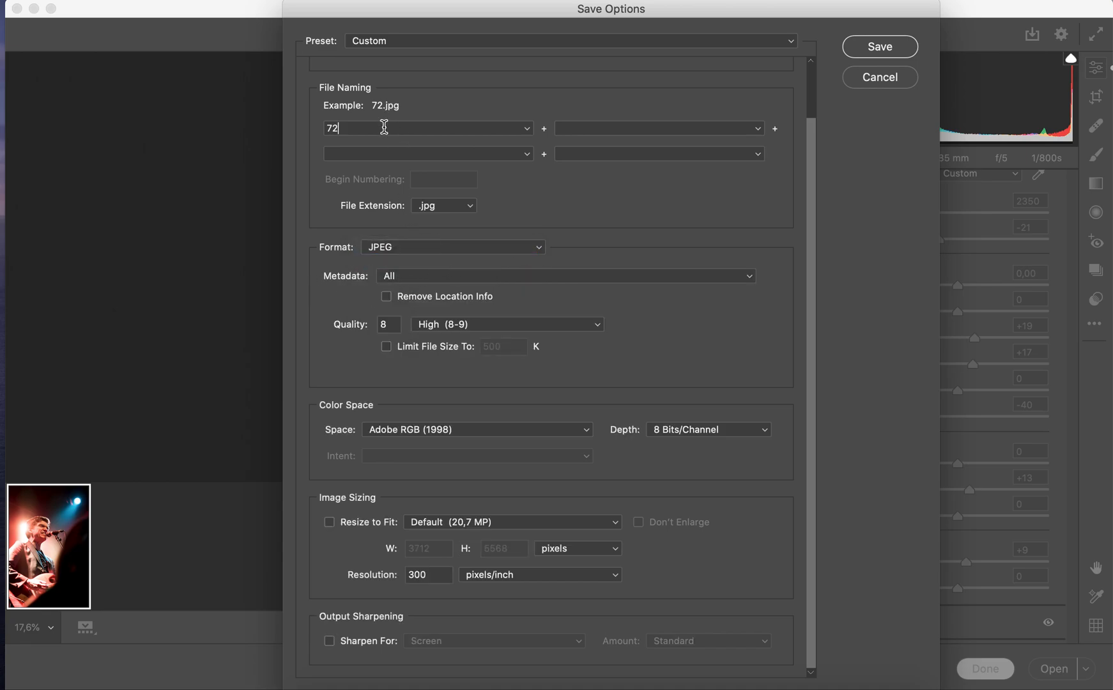
Extend the output file name to 72_internet
text(_internet)
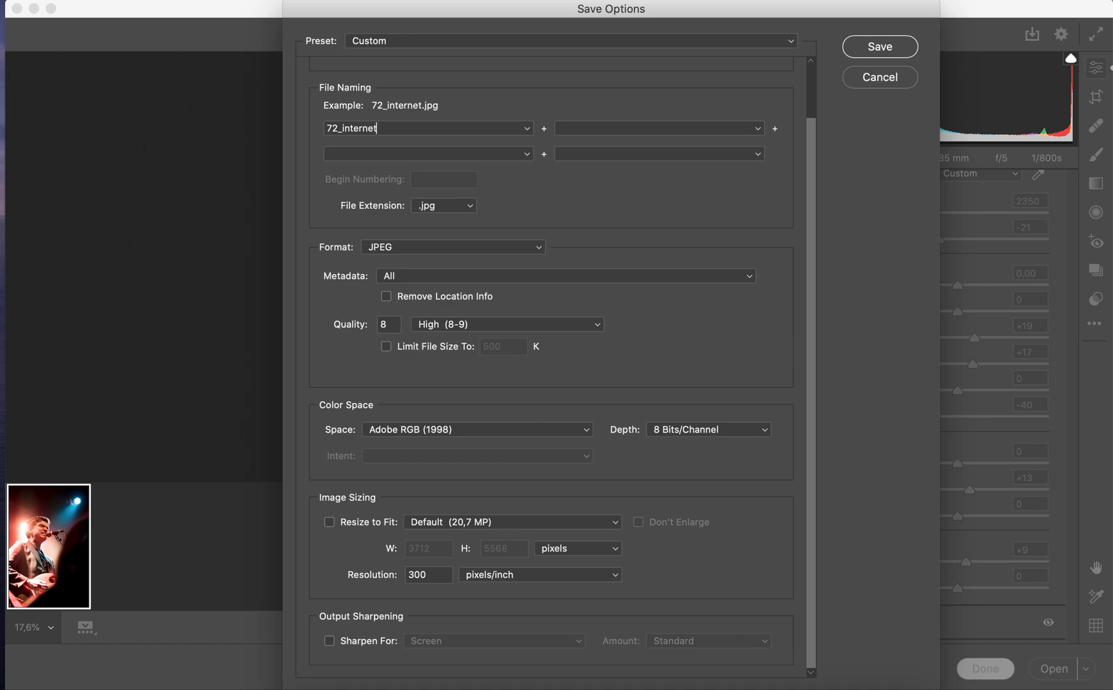
key(BackSpace)
text(t)
Set the JPEG quality to Maximum (10-12) with a value of 12
click(461, 324)
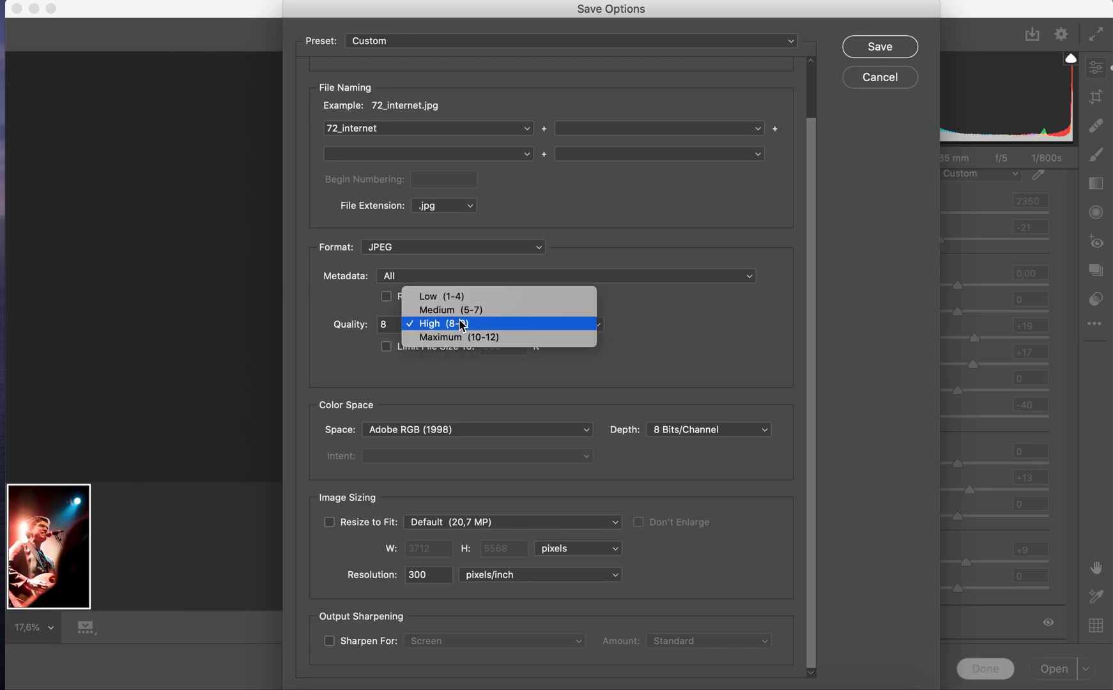
click(508, 338)
click(397, 324)
key(BackSpace)
text(2)
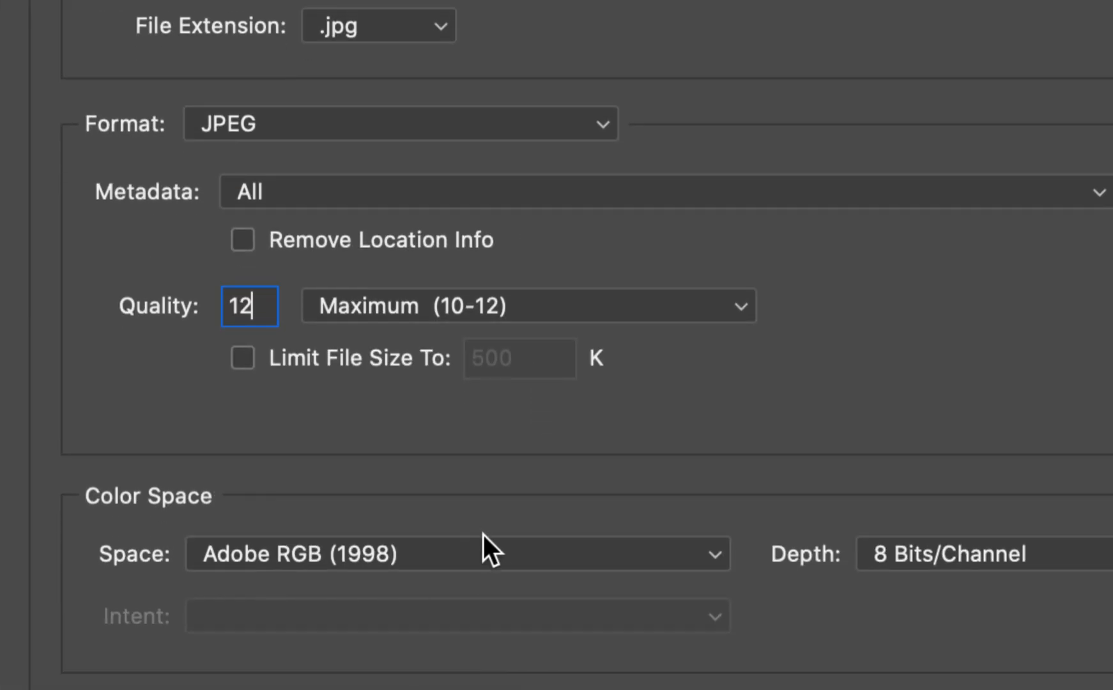
Set the export's color space to sRGB IEC61966-2.1 with a depth of 8 Bits/Channel
click(481, 543)
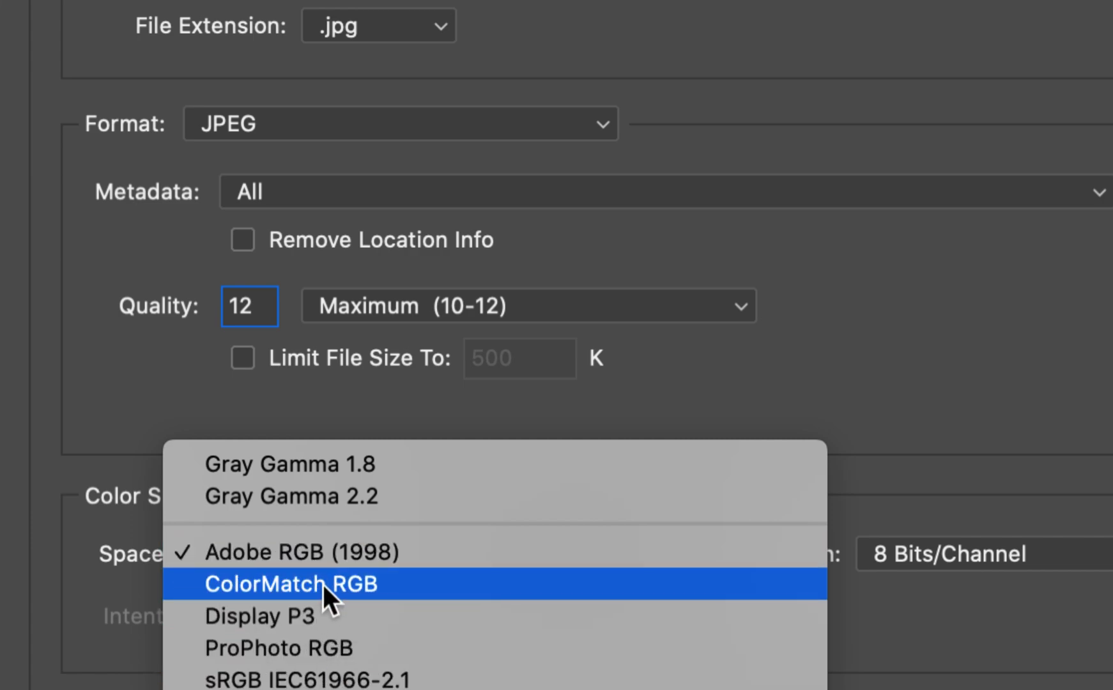
click(335, 668)
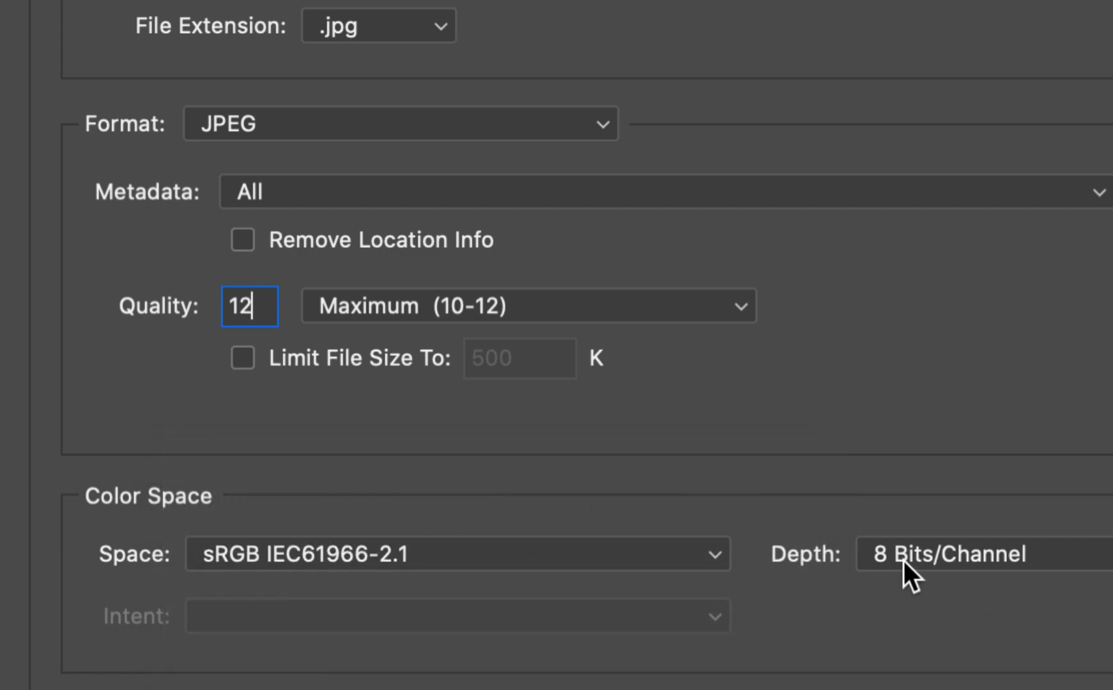
click(937, 557)
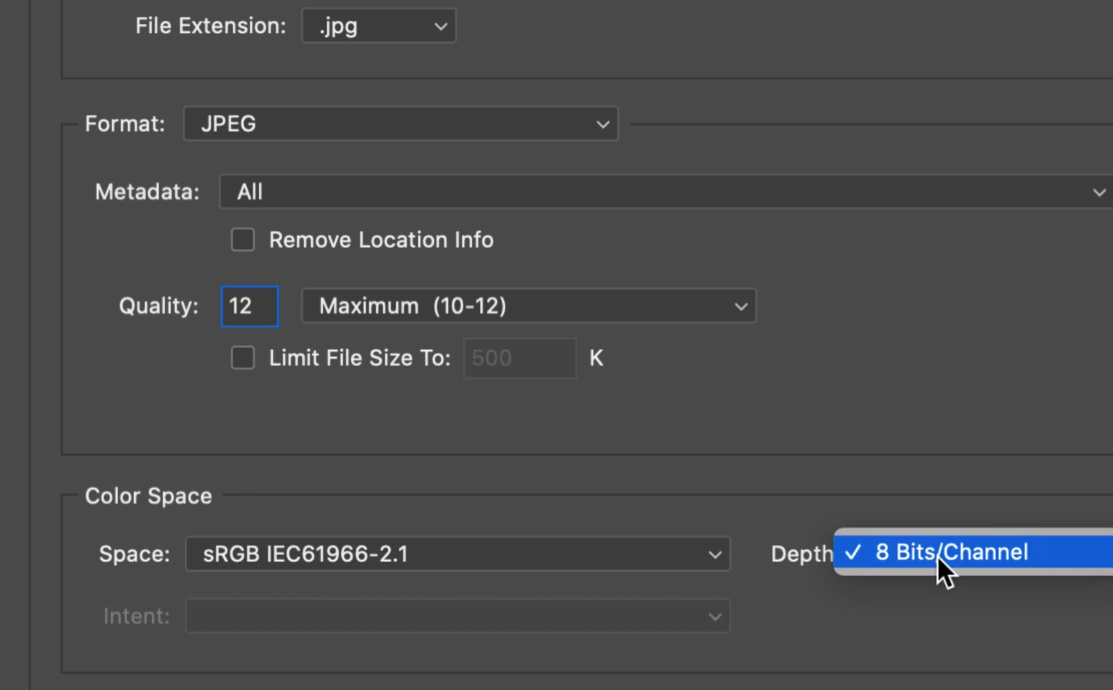
click(937, 556)
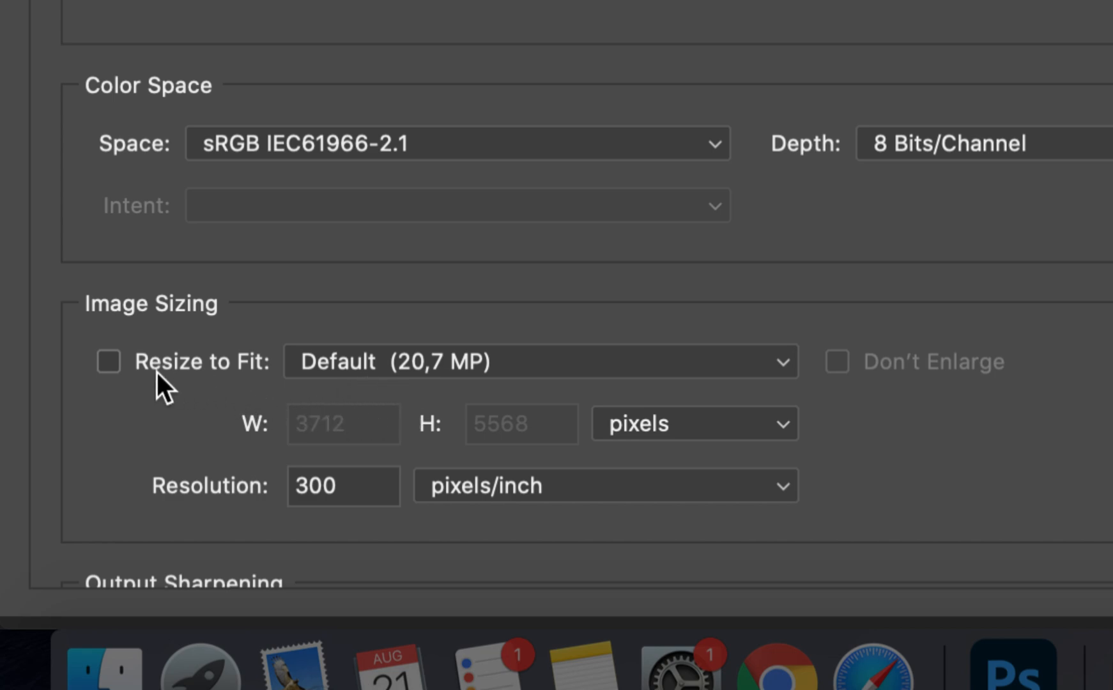
Enable Resize to Fit for the export by Long Side and set it to 1920 pixels
click(107, 361)
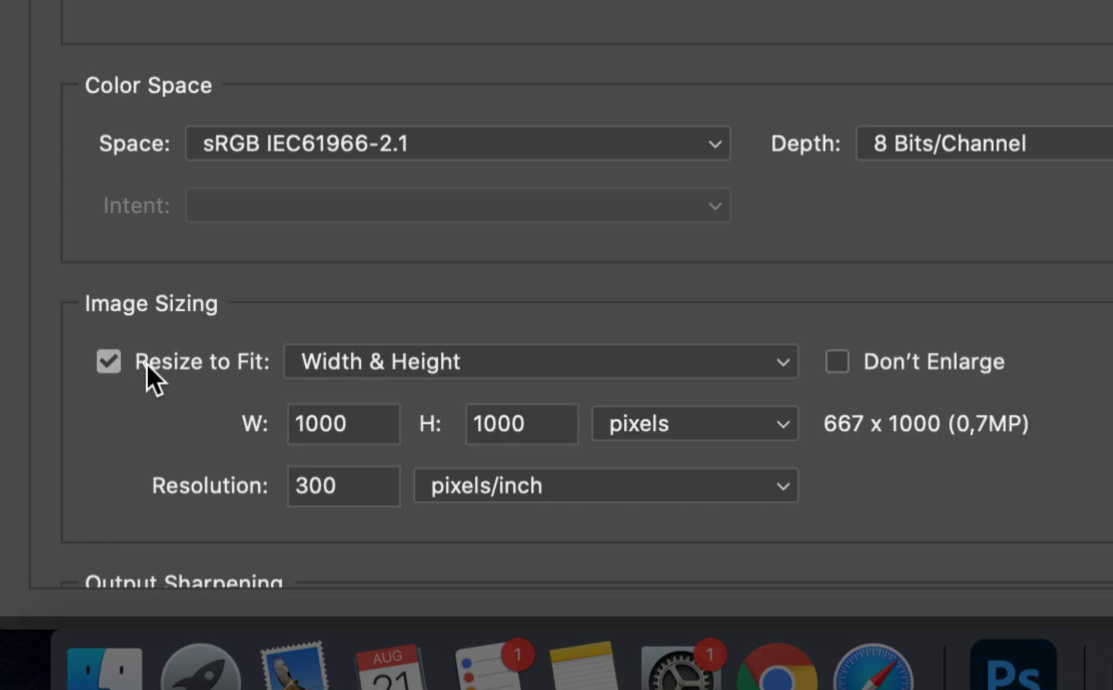
click(460, 360)
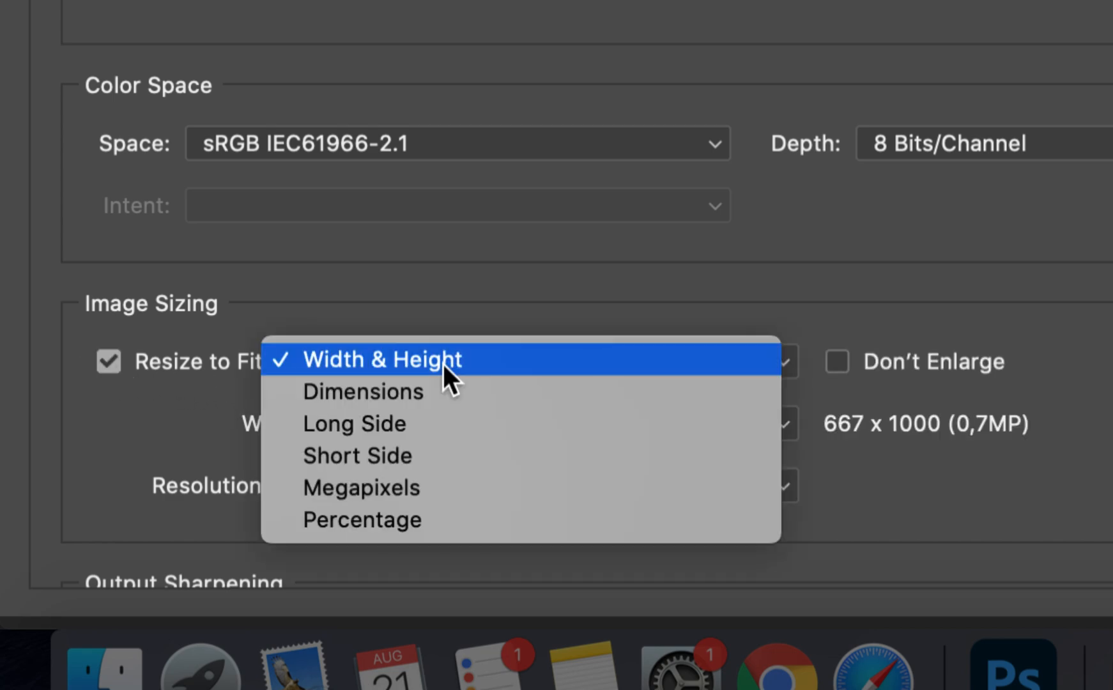
click(395, 431)
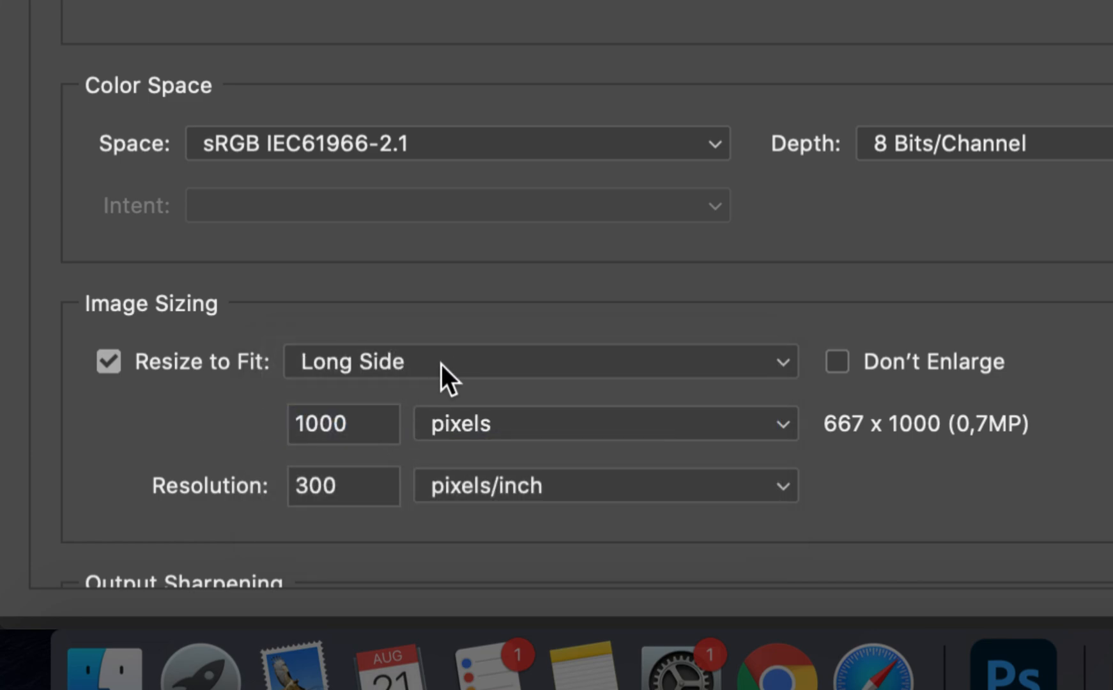
drag(363, 425, 263, 425)
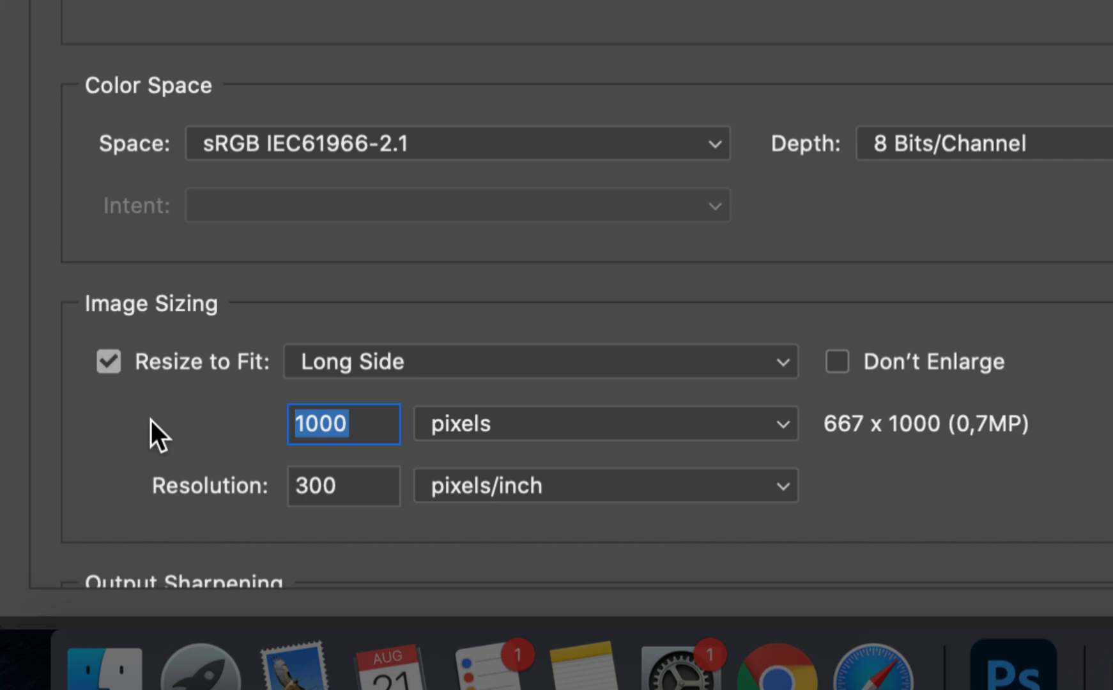
text(1920)
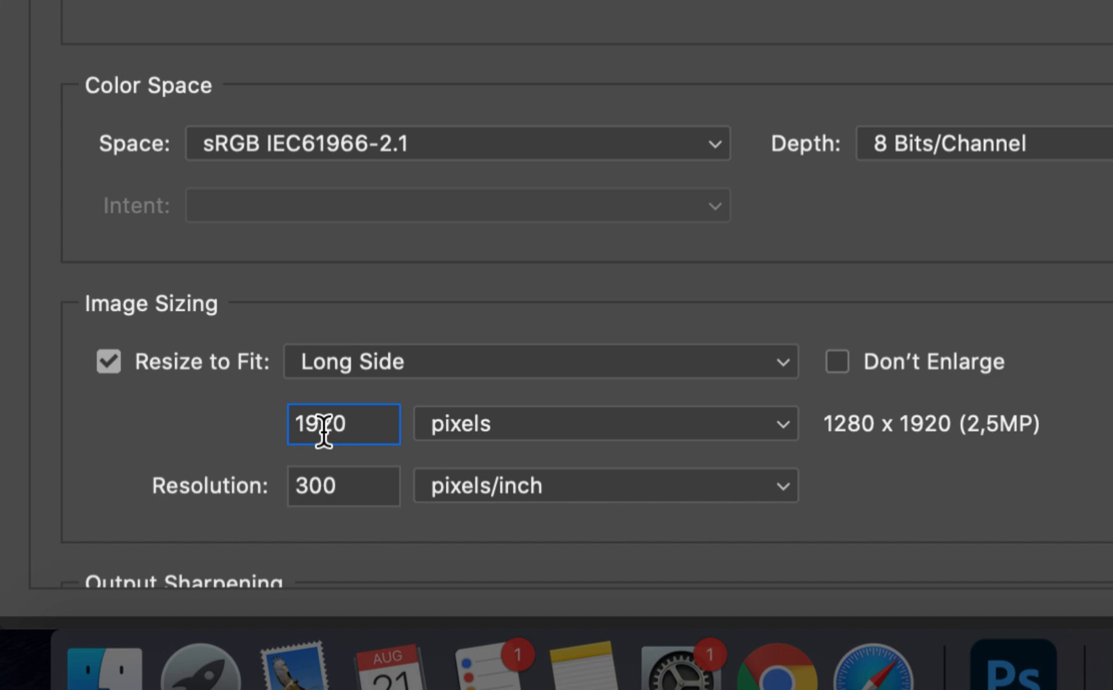
Try a long side of 4000 pixels and return it to 1920 pixels
double_click(372, 423)
text(4000)
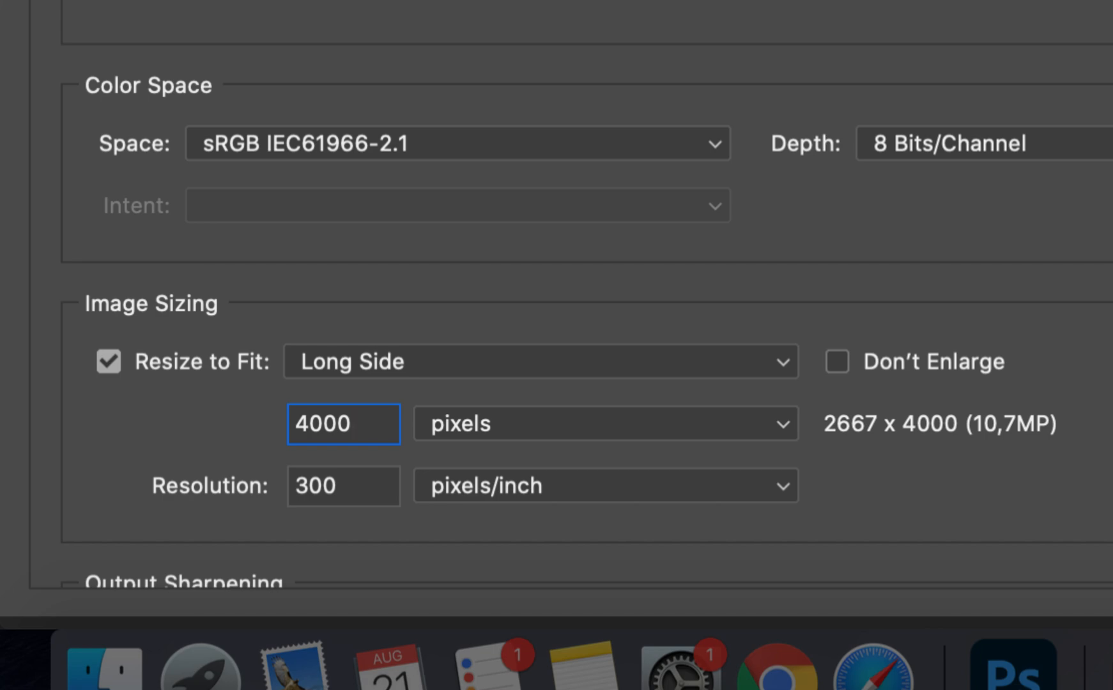
key(BackSpace)
key(BackSpace)
key(BackSpace)
key(BackSpace)
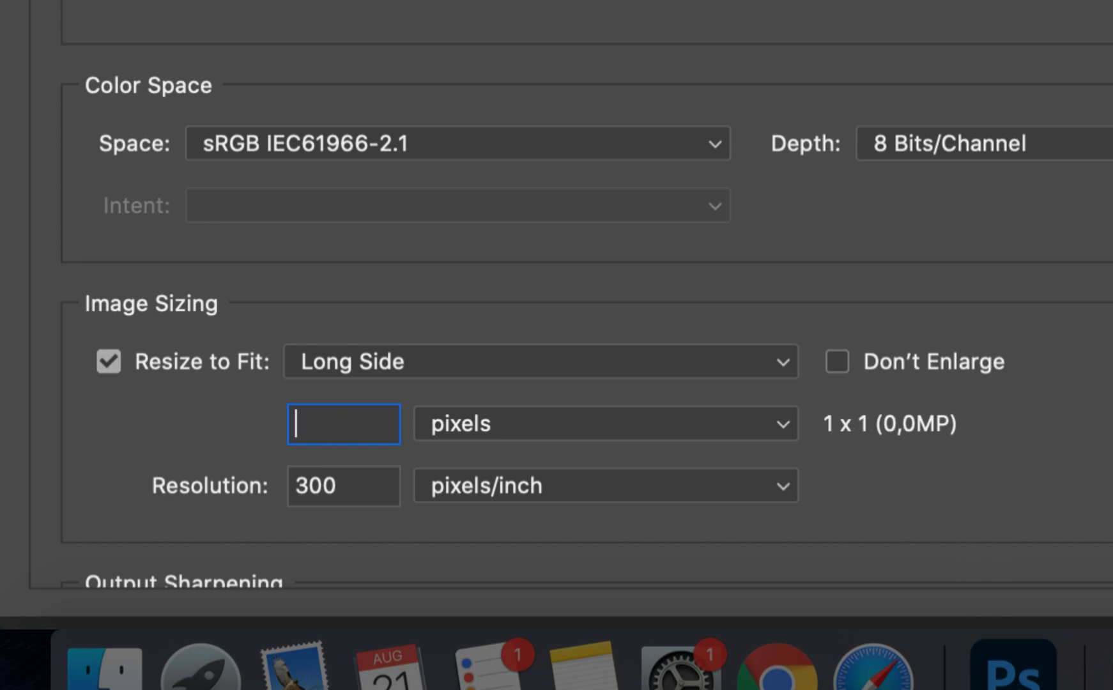
text(1920)
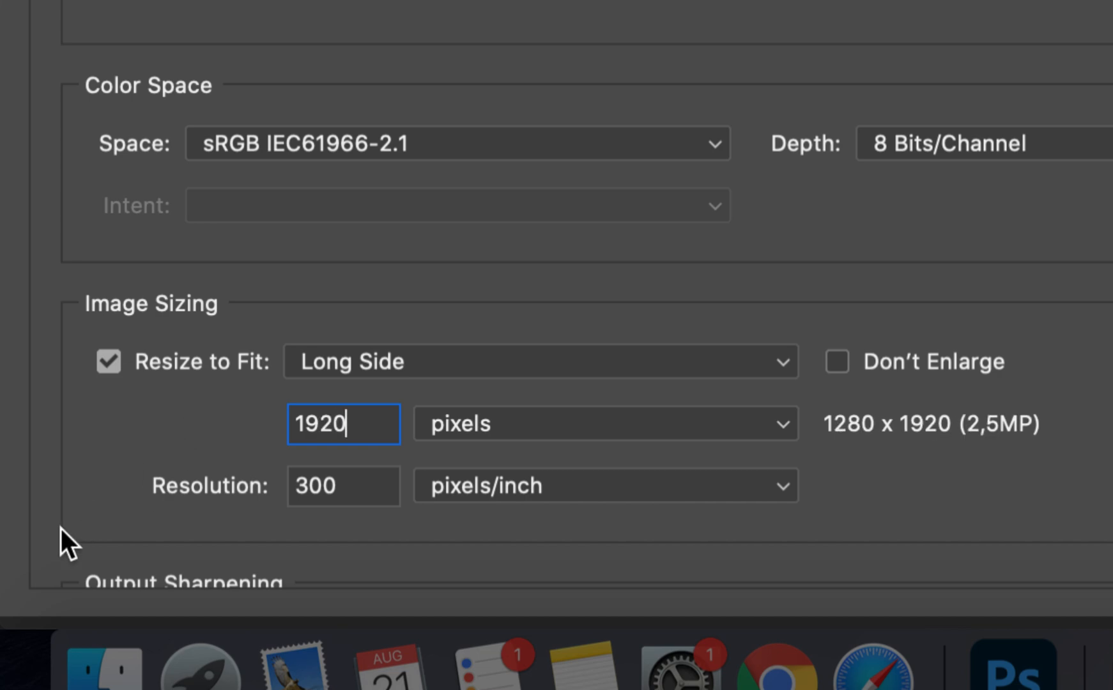
Set the export resolution to 72 pixels/inch
click(362, 481)
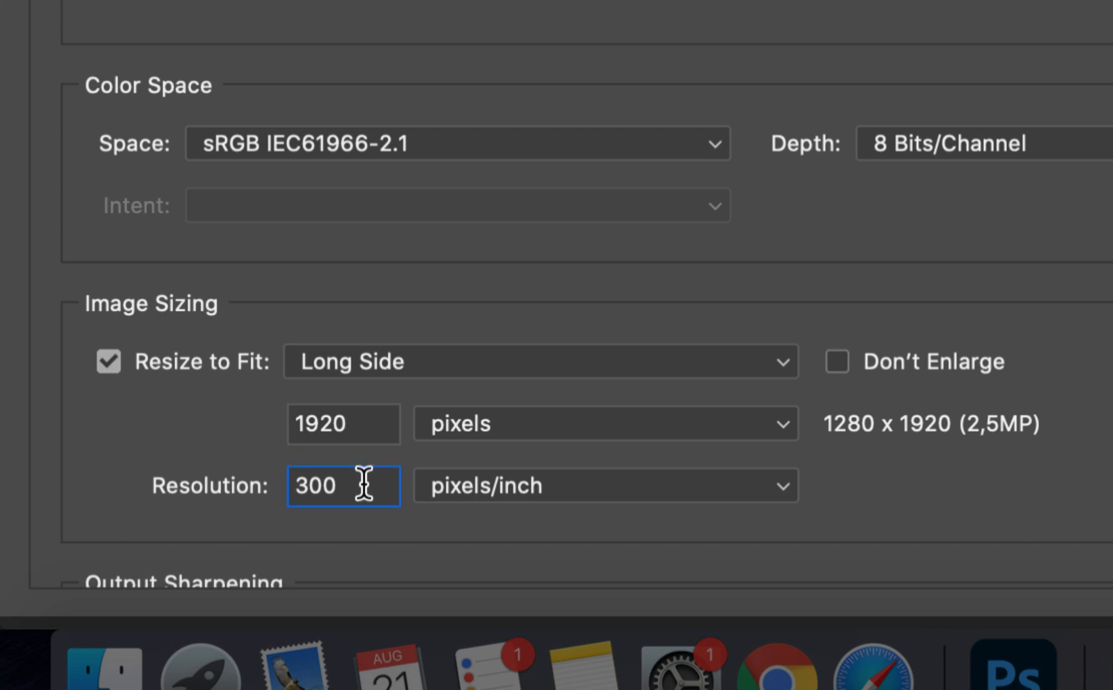
drag(362, 481, 221, 483)
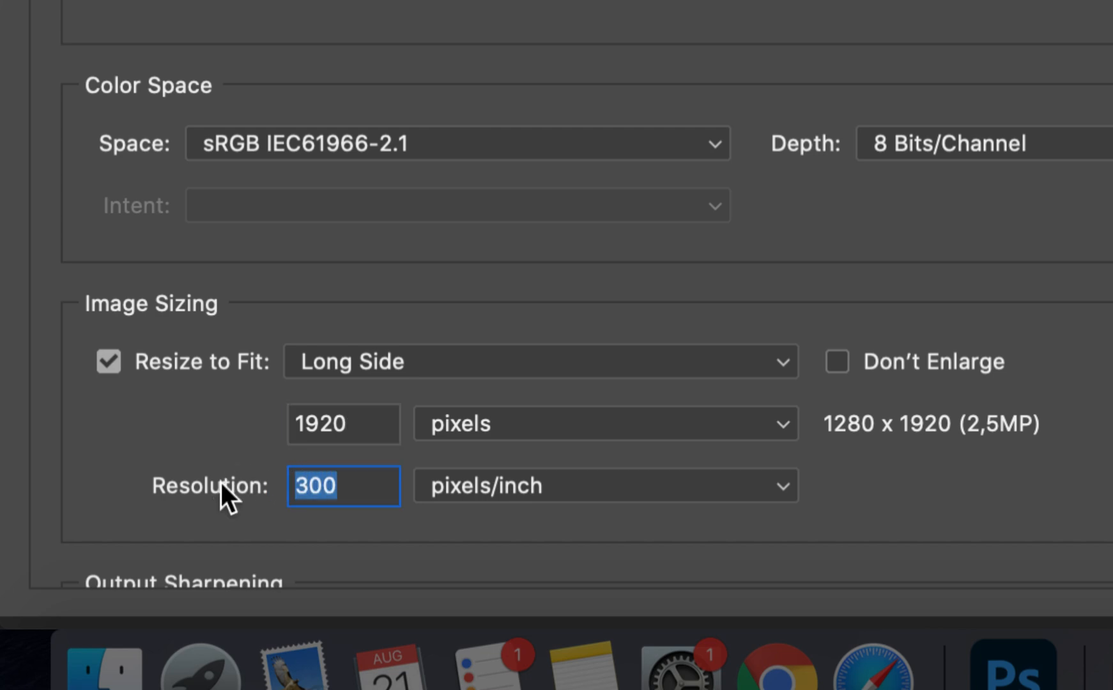
text(72)
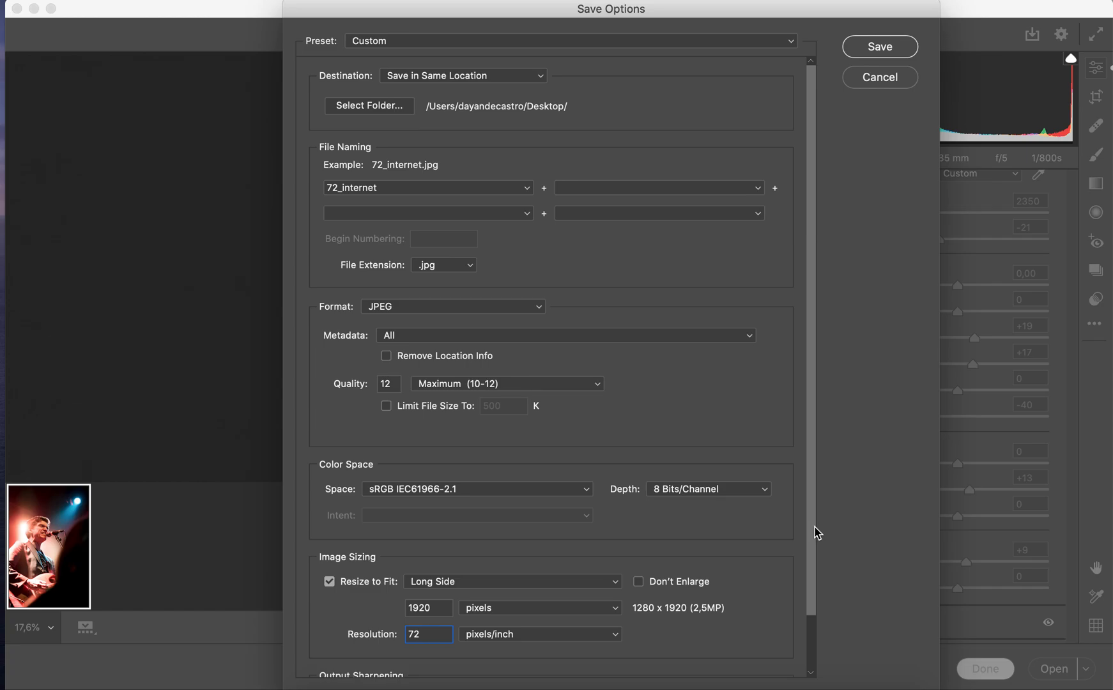
Try output sharpening for Screen and turn the sharpening off again
drag(813, 531, 802, 607)
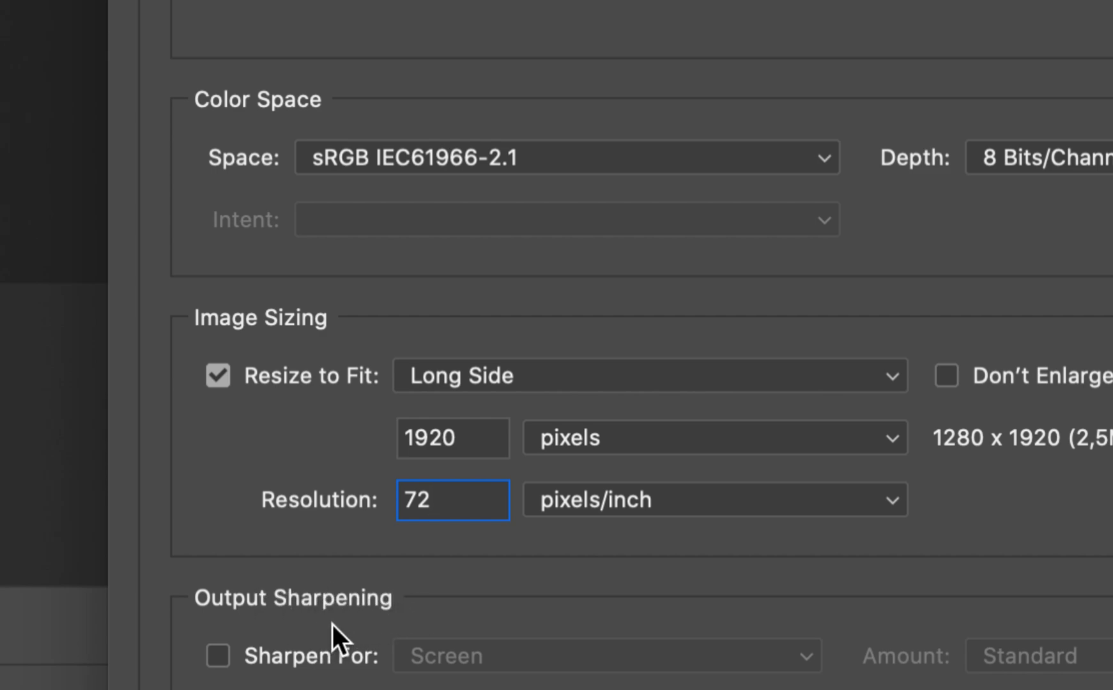
click(216, 656)
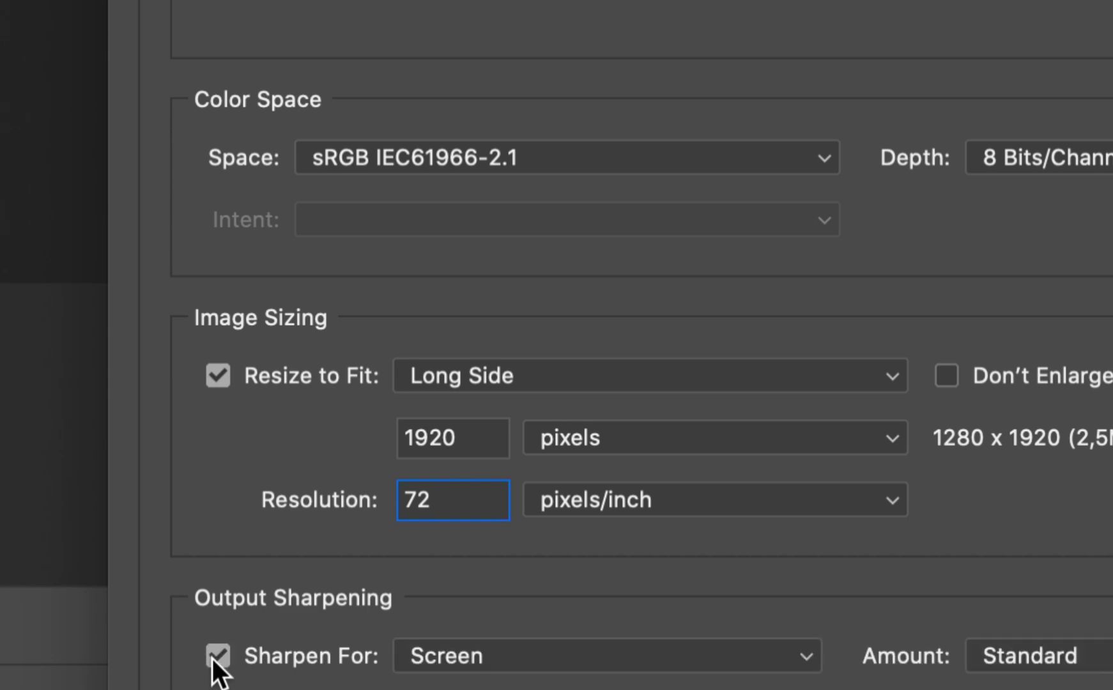
click(487, 668)
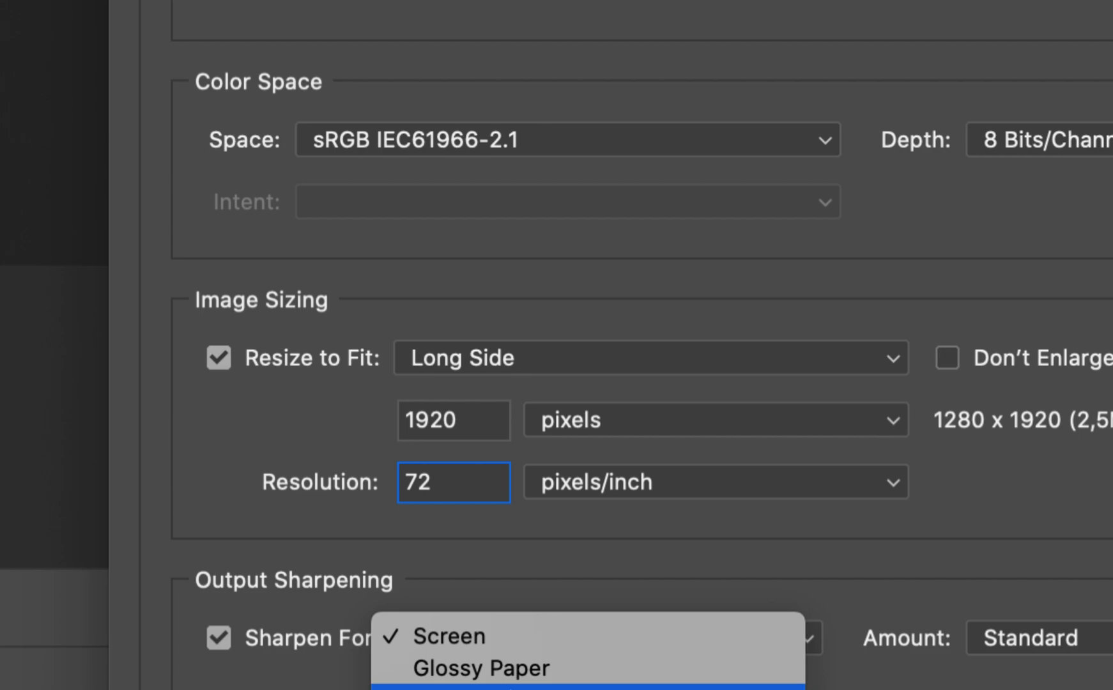
click(479, 636)
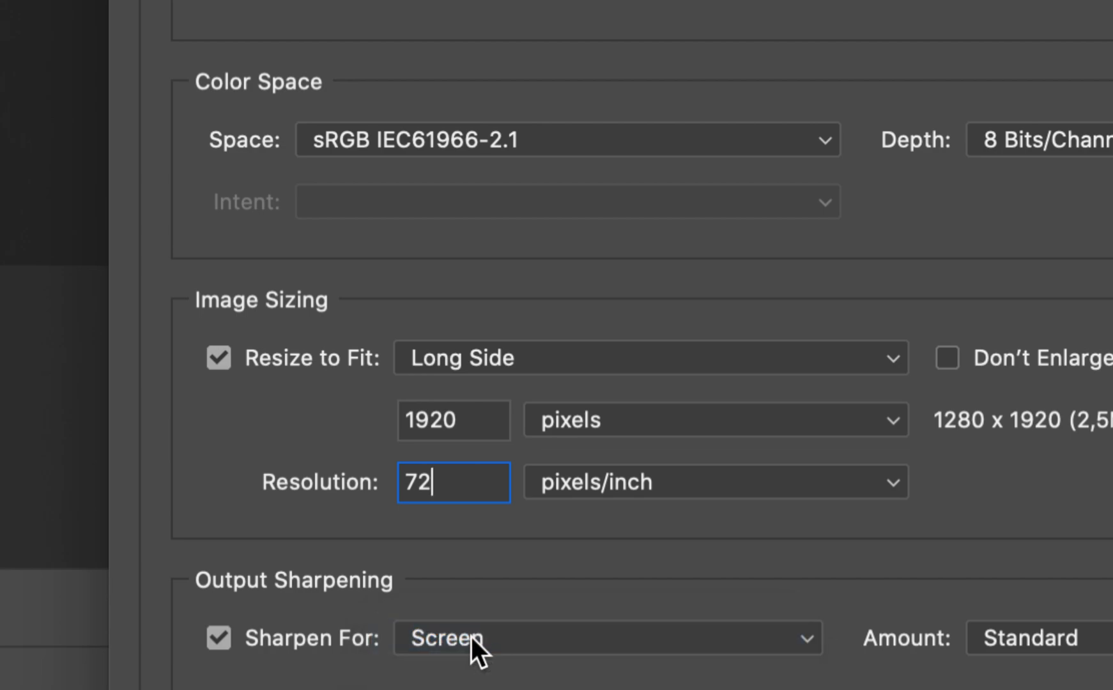
click(219, 638)
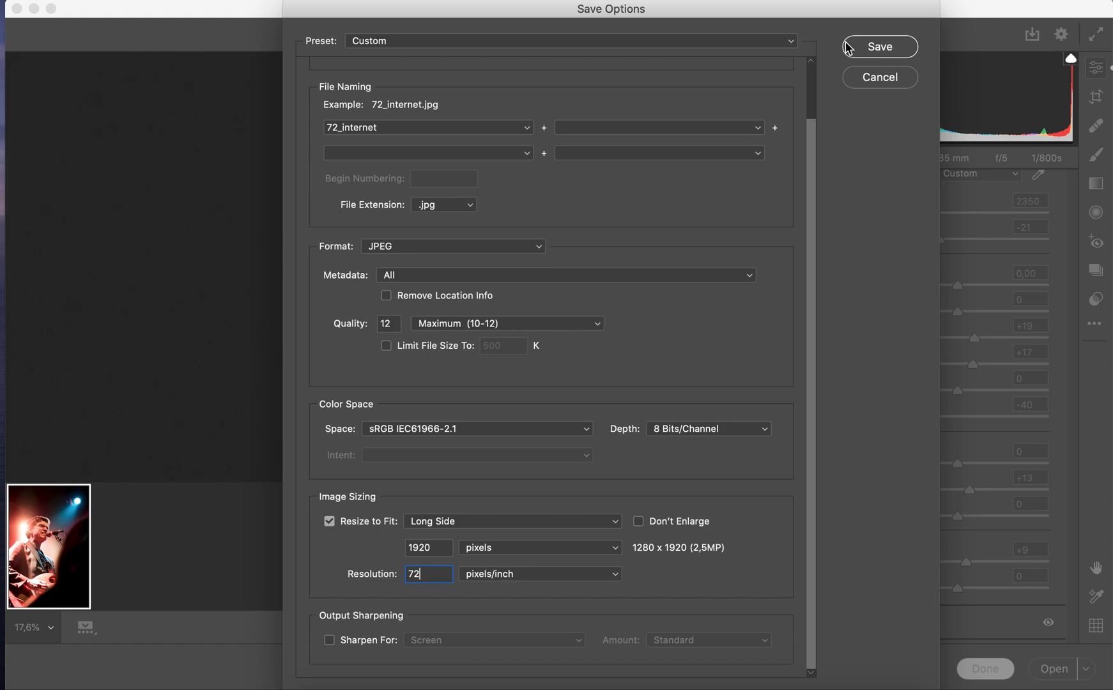
Save the 72_internet JPEG with the configured export settings
scroll(629, 333, up, 3)
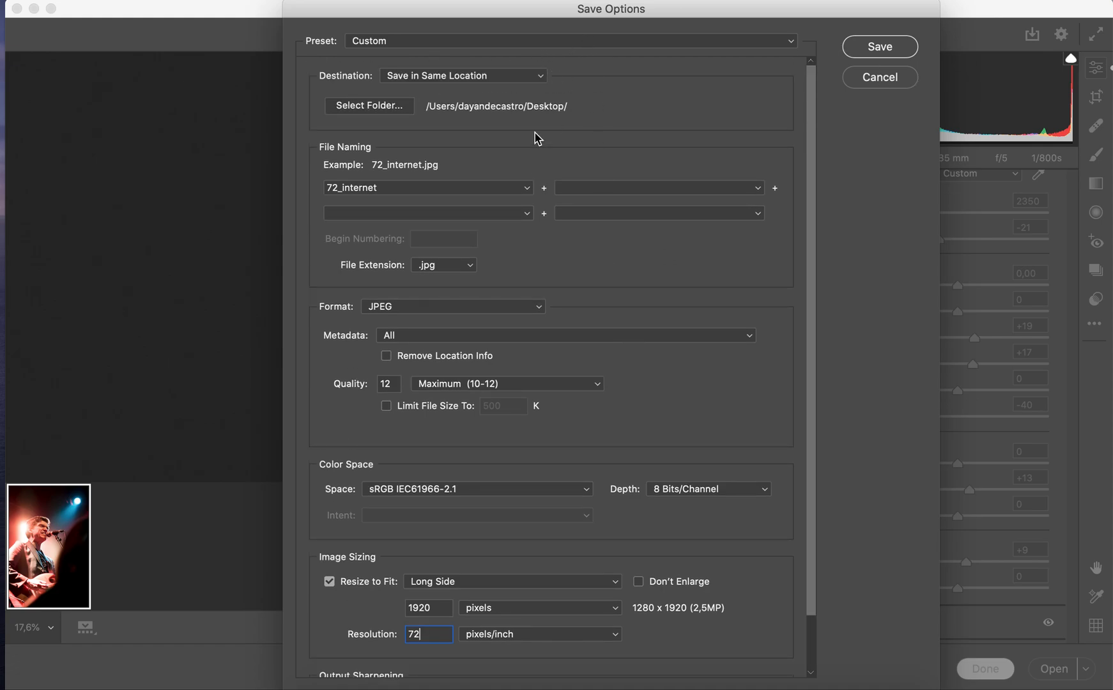
click(878, 49)
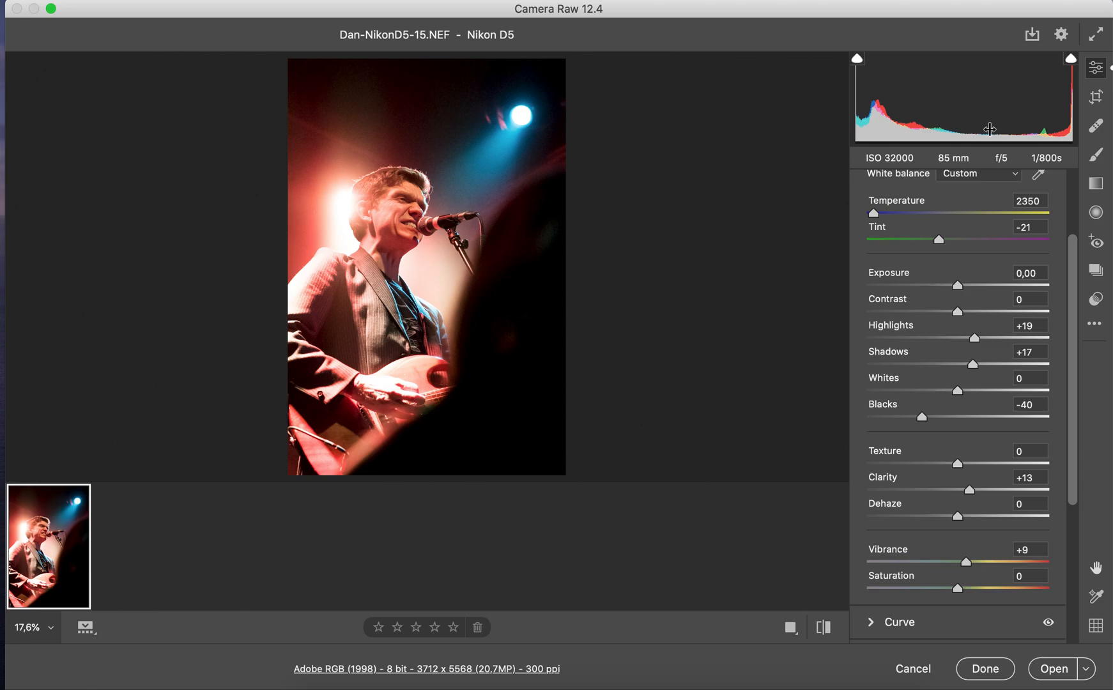
Reopen the save options for a second export and name the file 300_impressao
click(1032, 34)
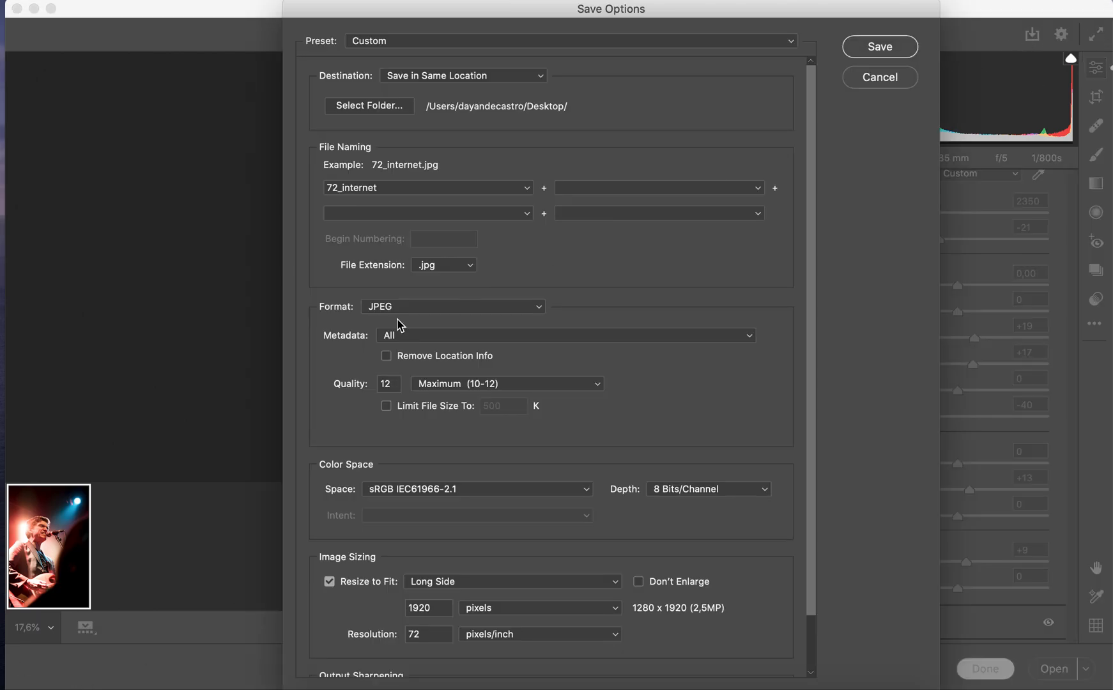
double_click(401, 184)
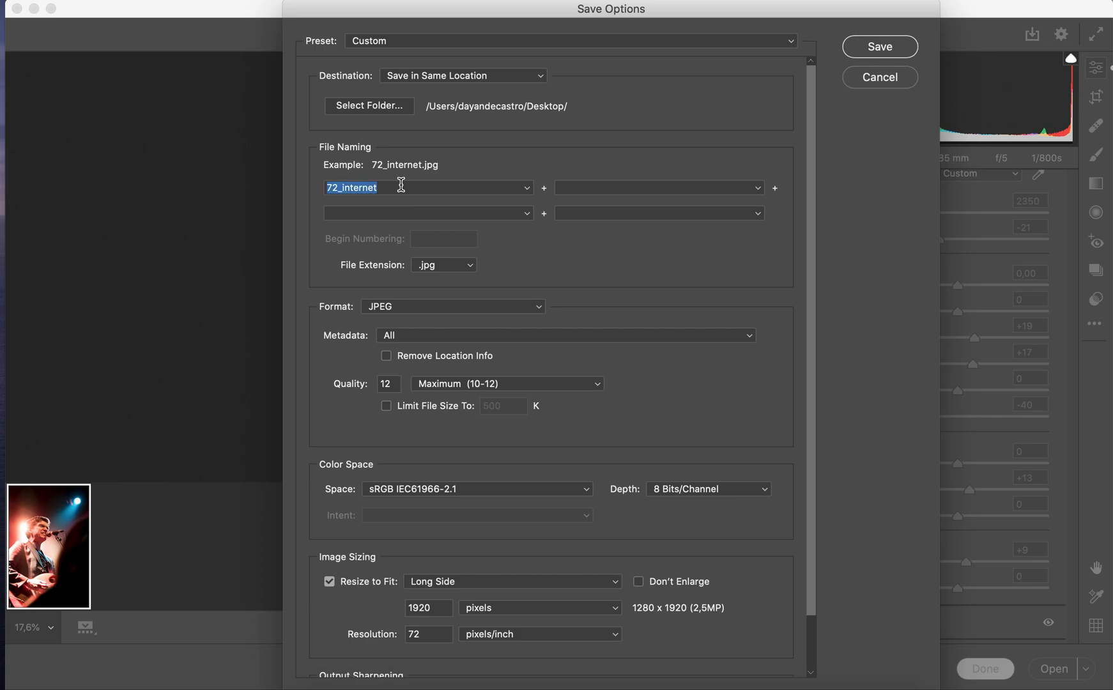
text(300_)
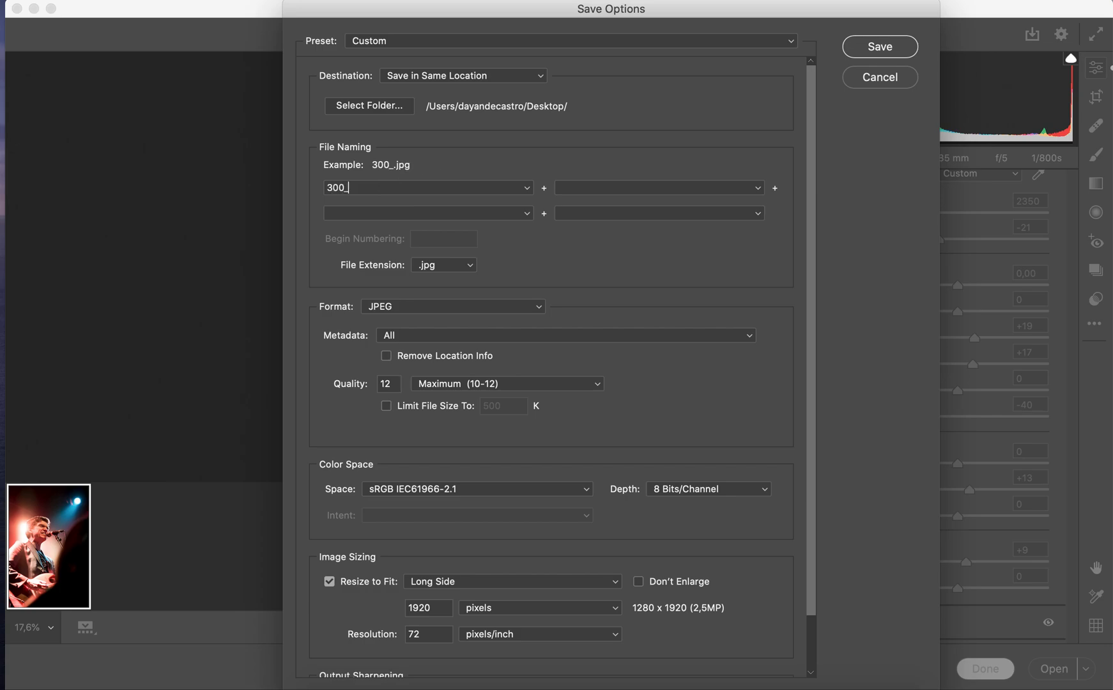
text(impressao)
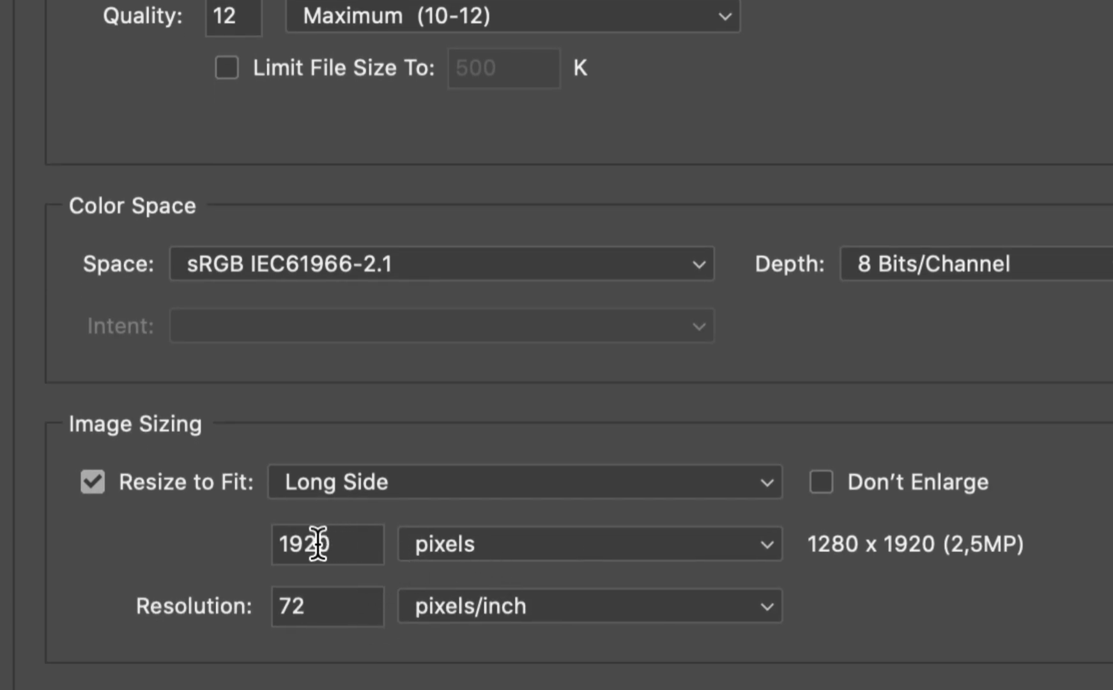
Switch the long-side unit to cm, try lengths of 15 and 30, and set it to 60 cm
click(460, 553)
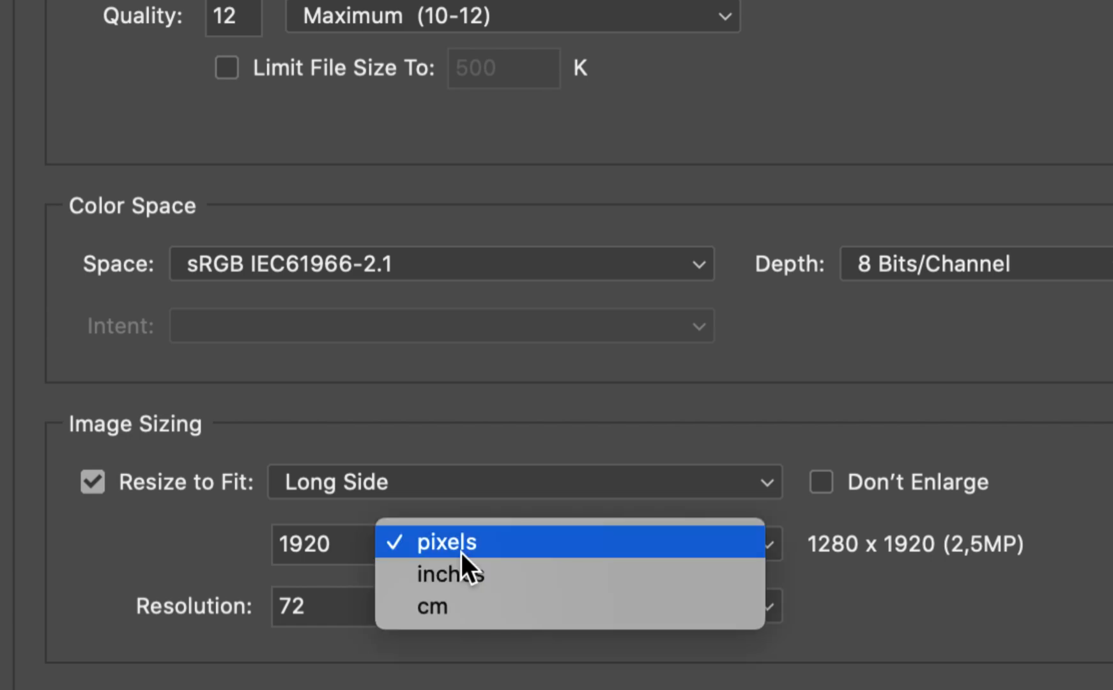
click(443, 610)
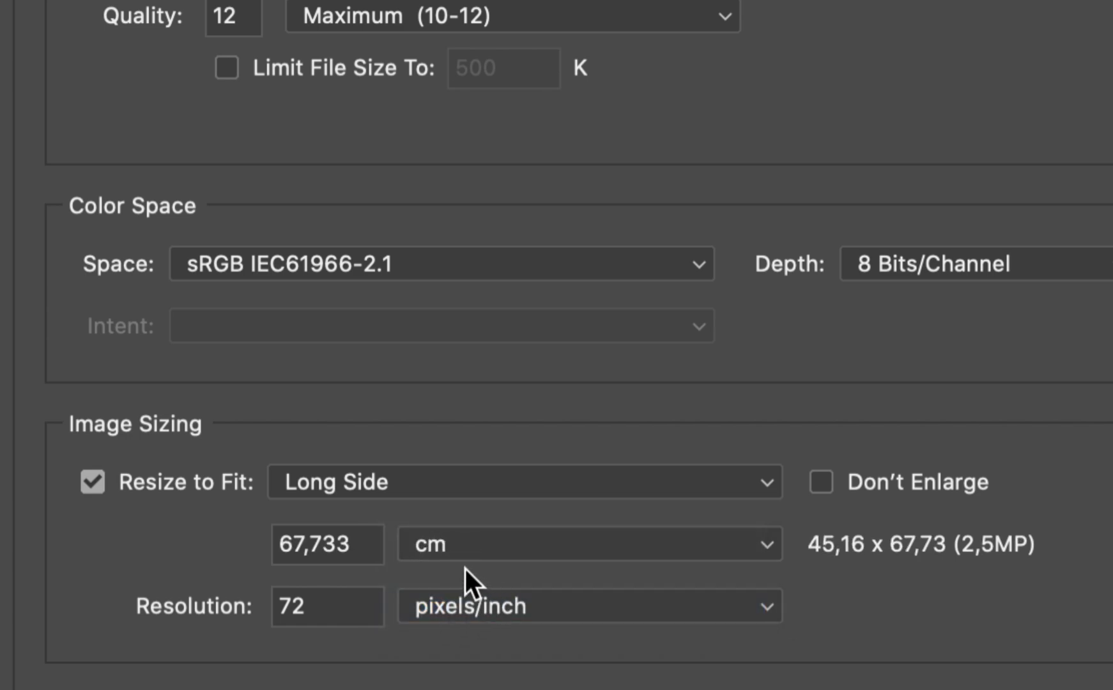
drag(354, 543, 283, 547)
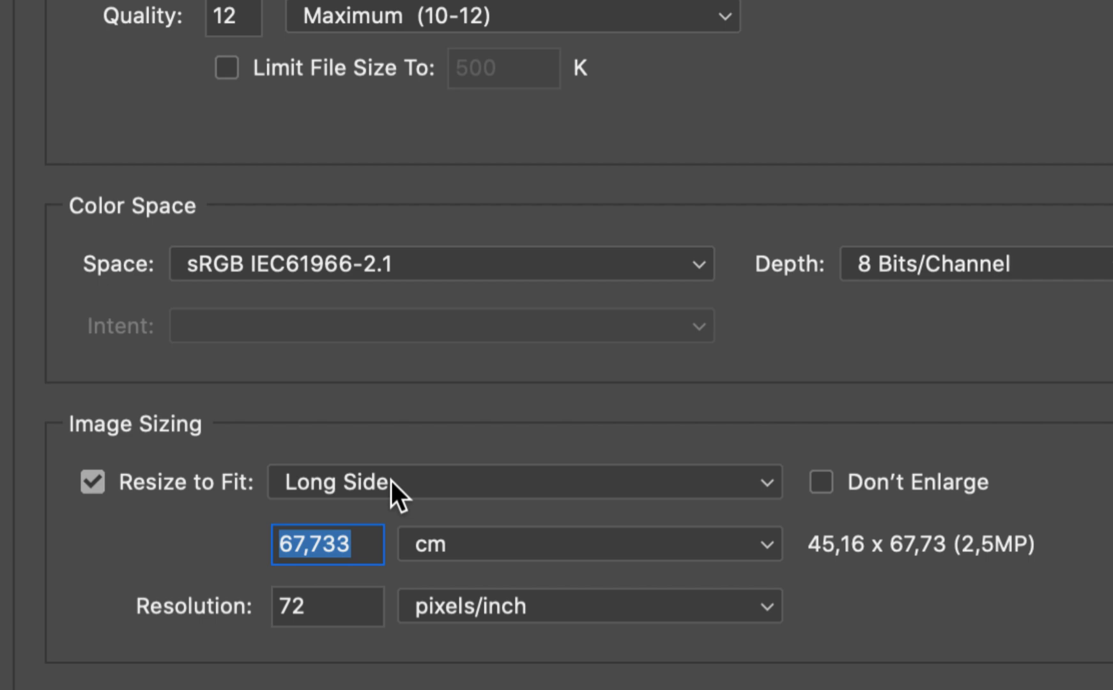
text(15)
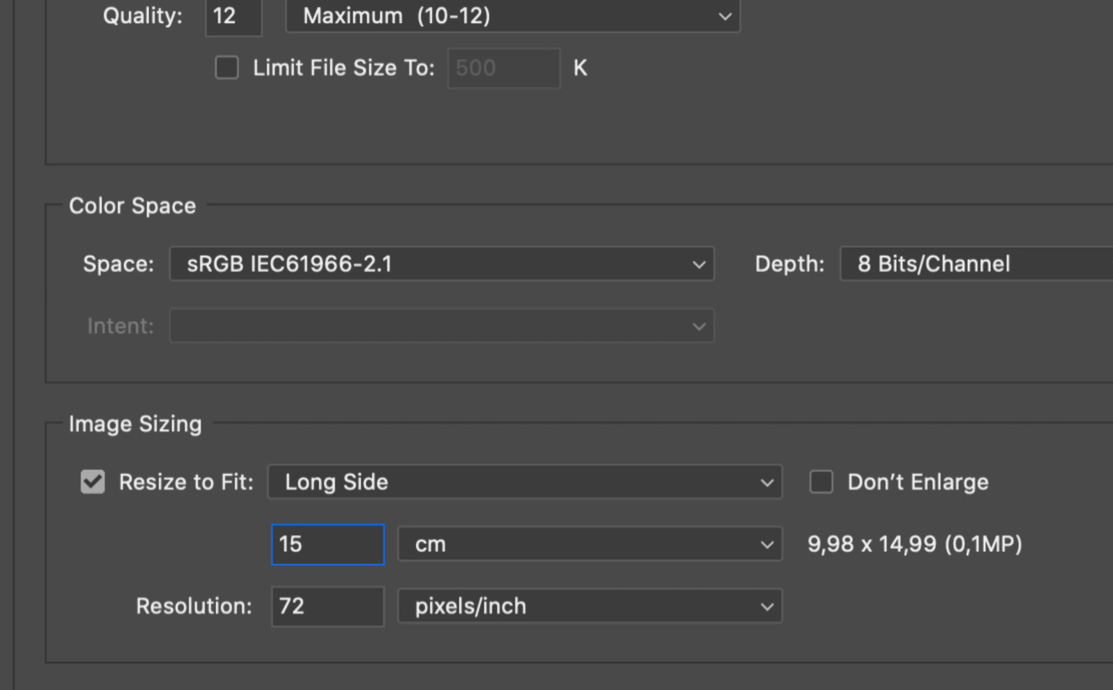
key(BackSpace)
key(BackSpace)
text(30)
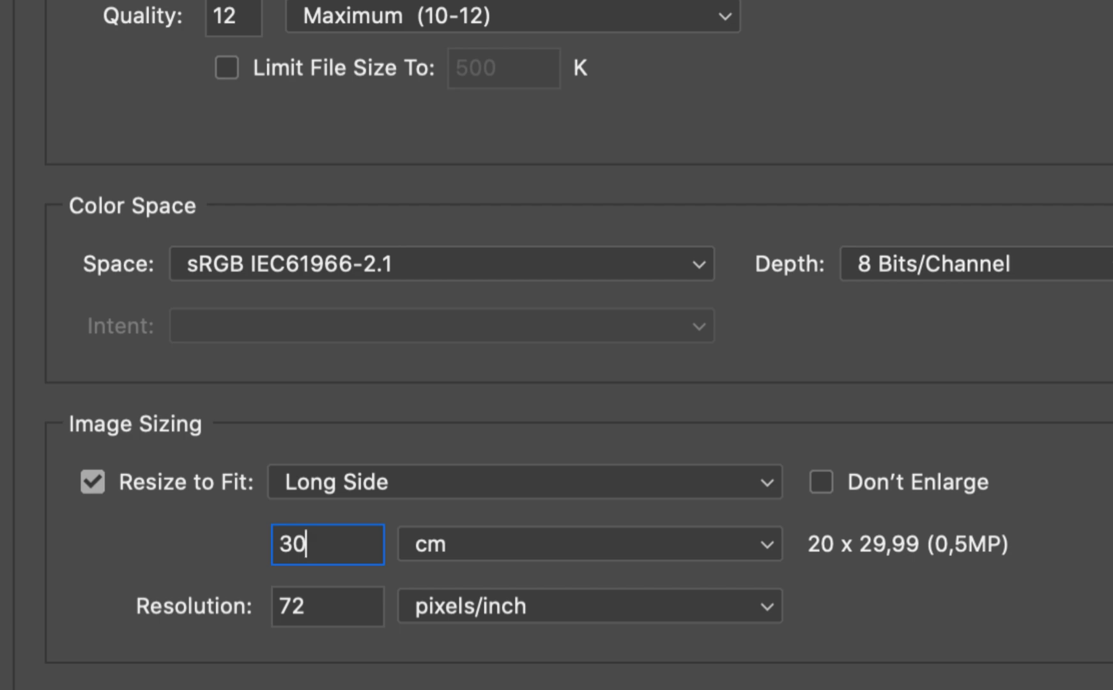
key(BackSpace)
key(BackSpace)
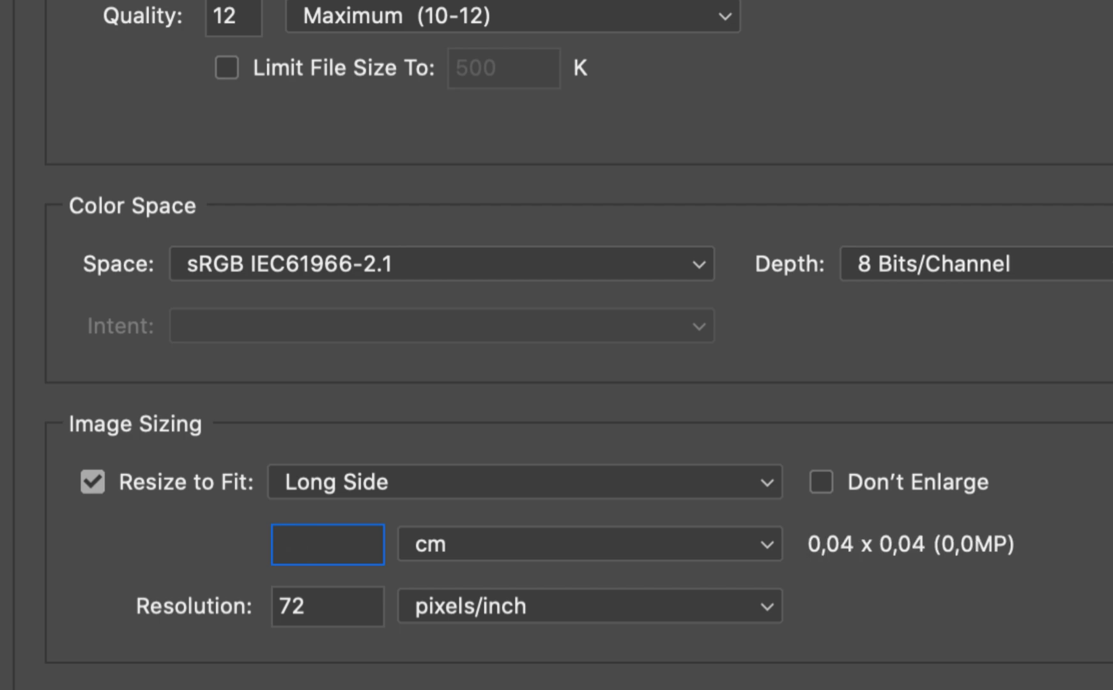
text(60)
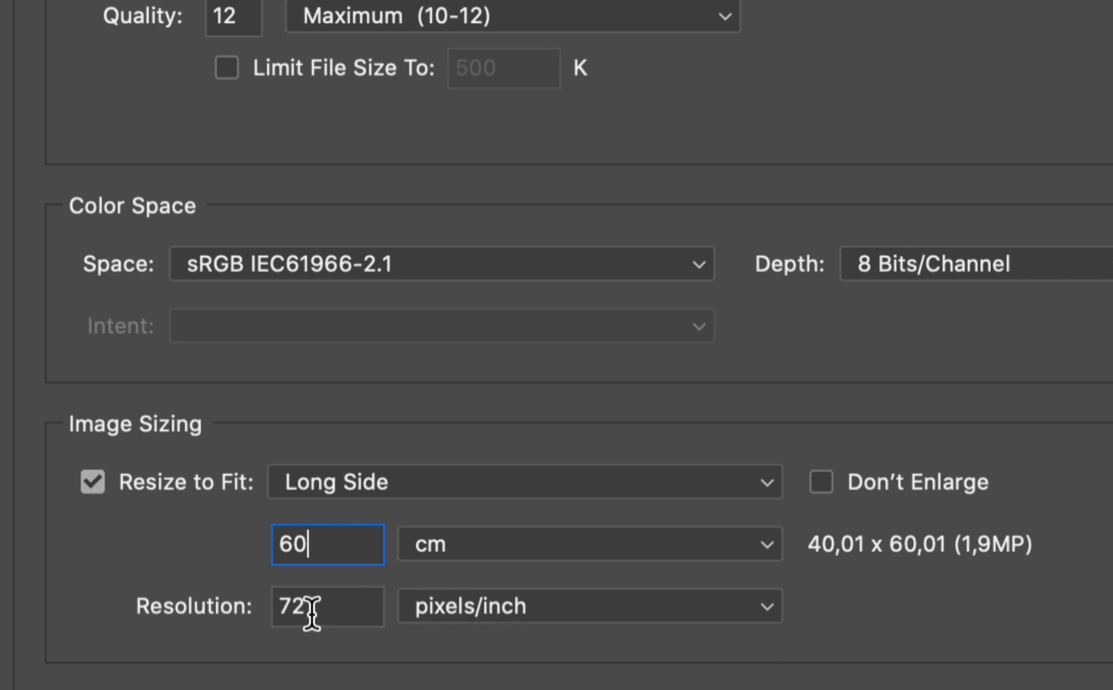
Save the 300_impressao JPEG at a resolution of 300 pixels/inch with output sharpening enabled for Glossy Paper
drag(324, 602, 244, 606)
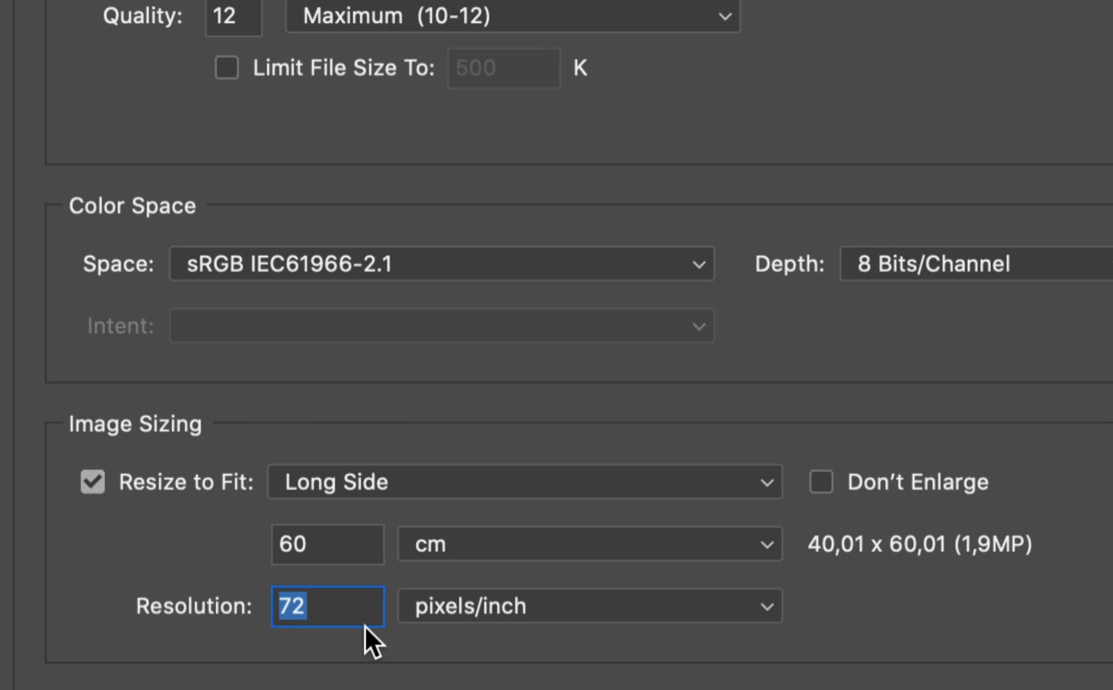
text(300)
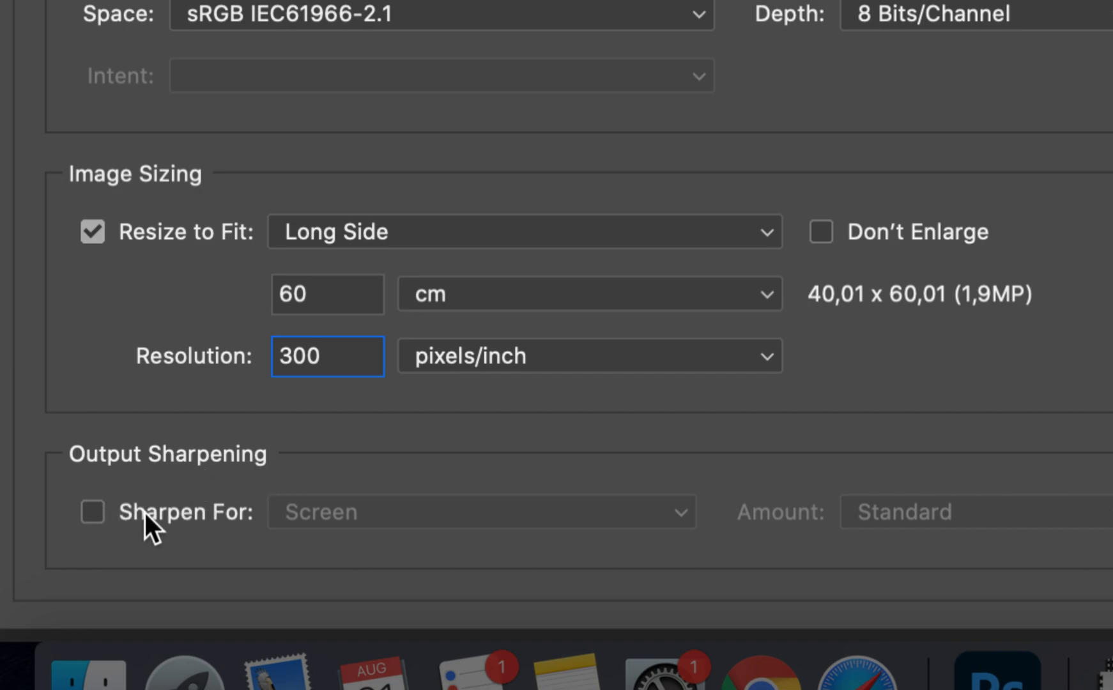
click(97, 507)
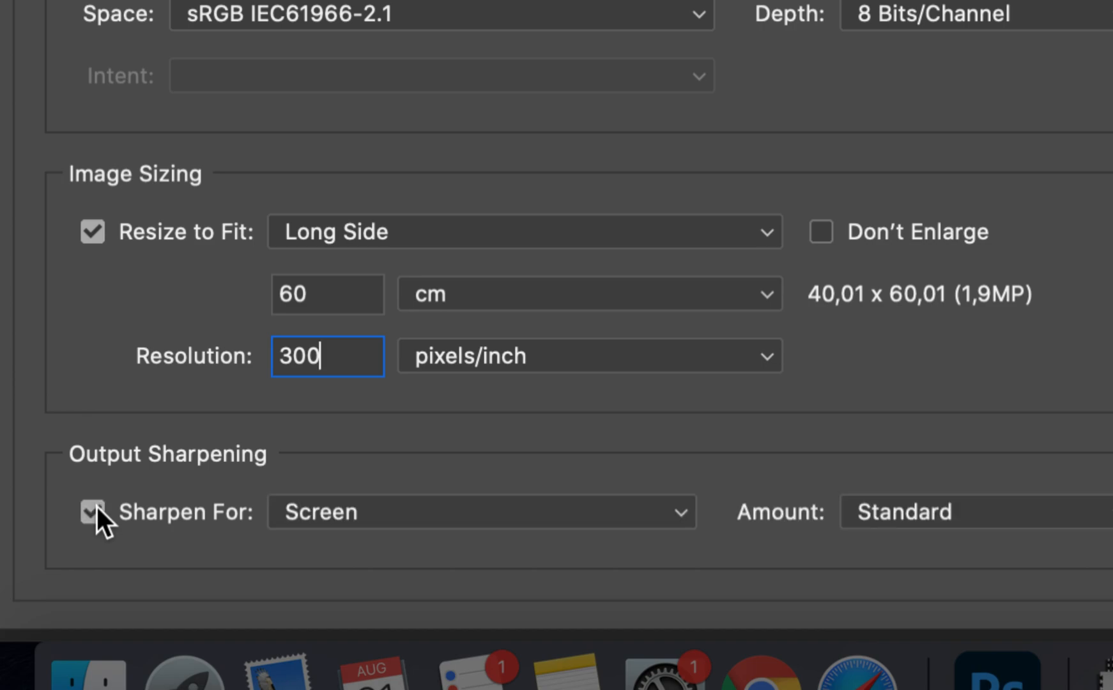
click(367, 512)
click(370, 539)
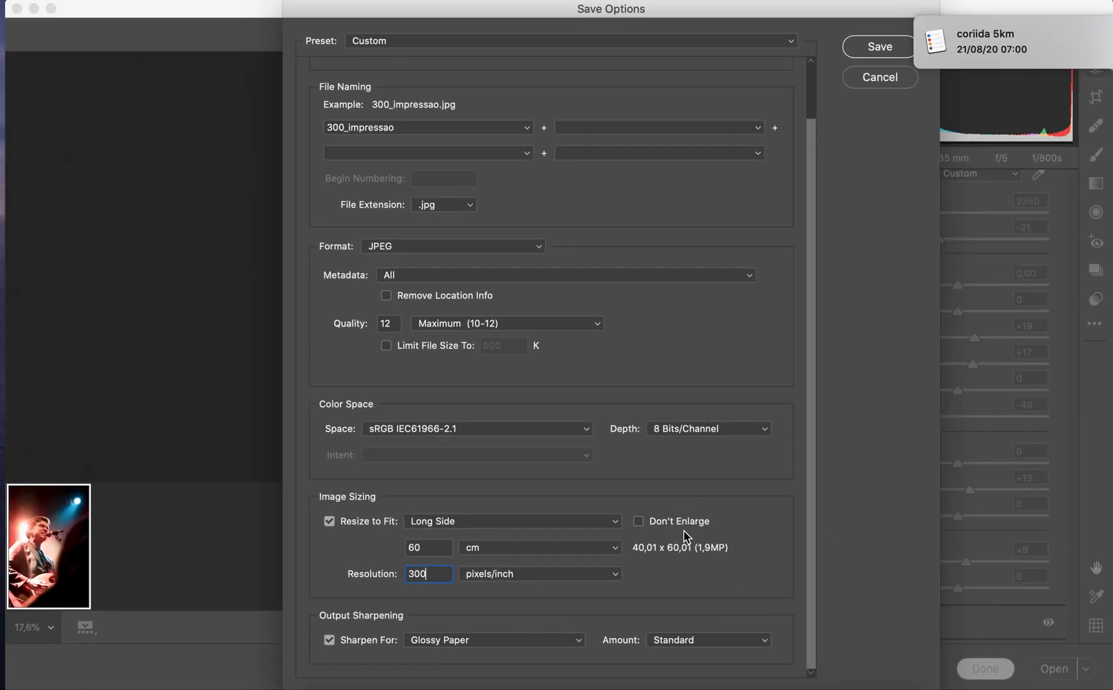
click(878, 49)
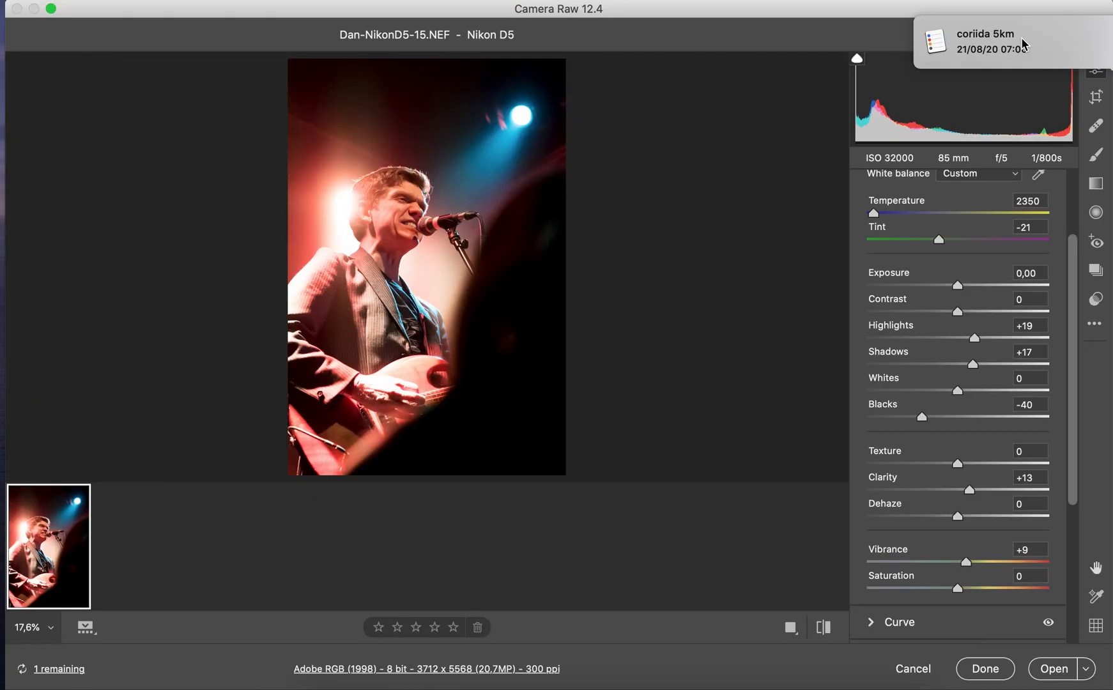
Dismiss the reminder notification and finish the Camera Raw session, keeping the photo's adjustments
click(1112, 56)
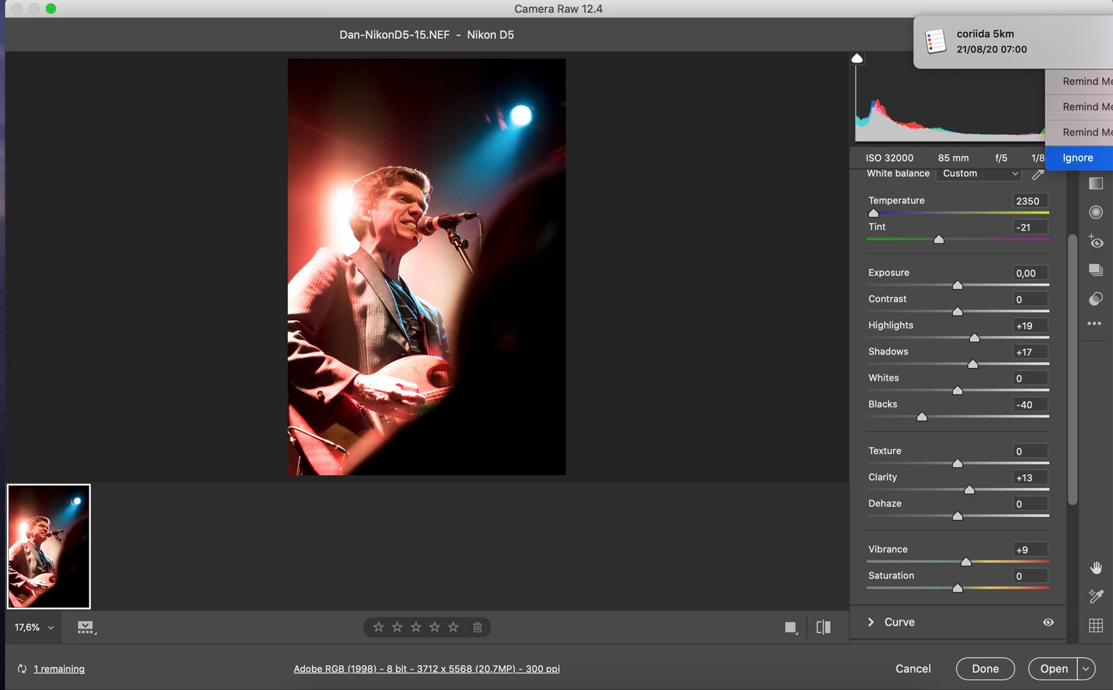
click(1111, 107)
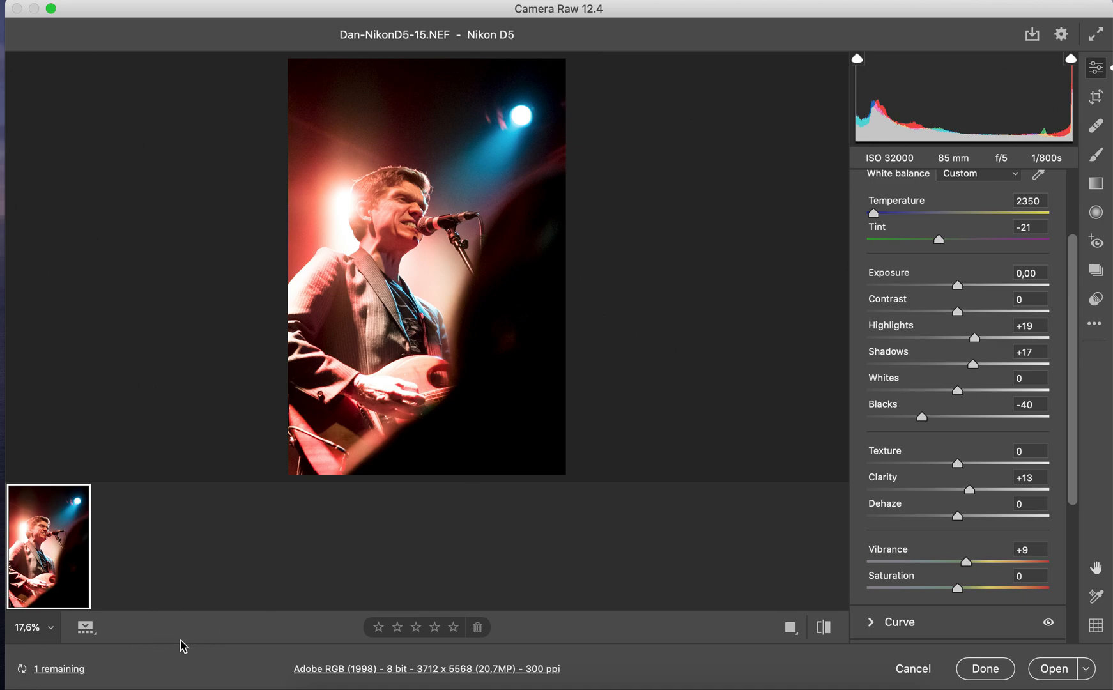
click(987, 671)
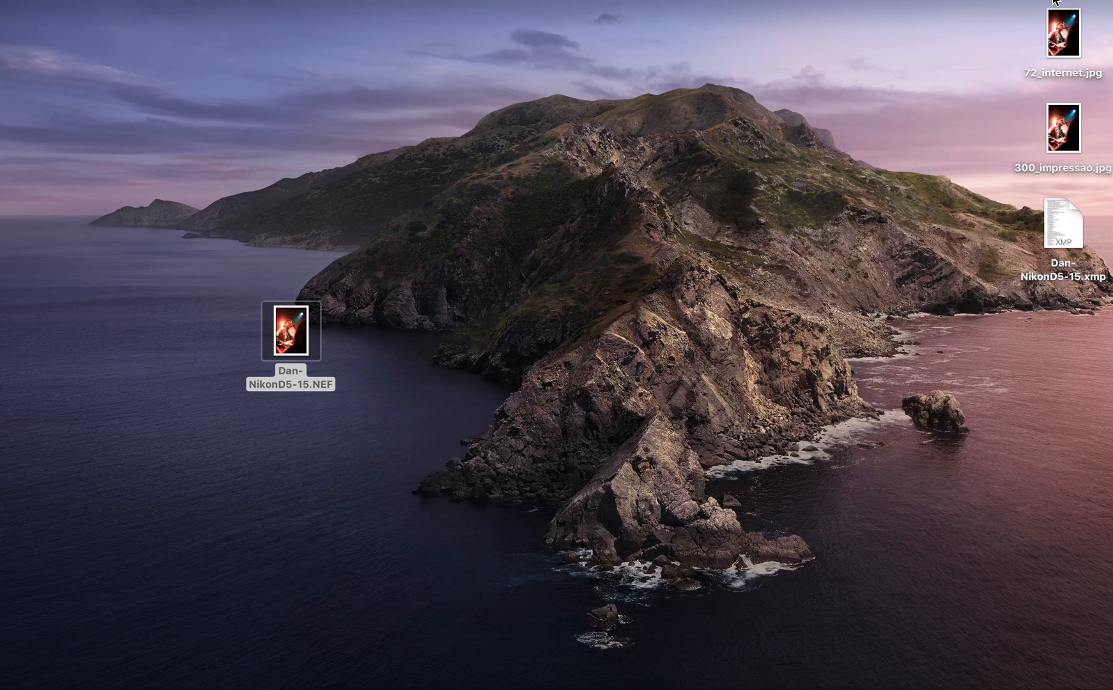
Arrange the XMP sidecar, 72_internet.jpg and 300_impressao.jpg in a row beside the NEF file on the desktop
drag(1068, 215, 400, 322)
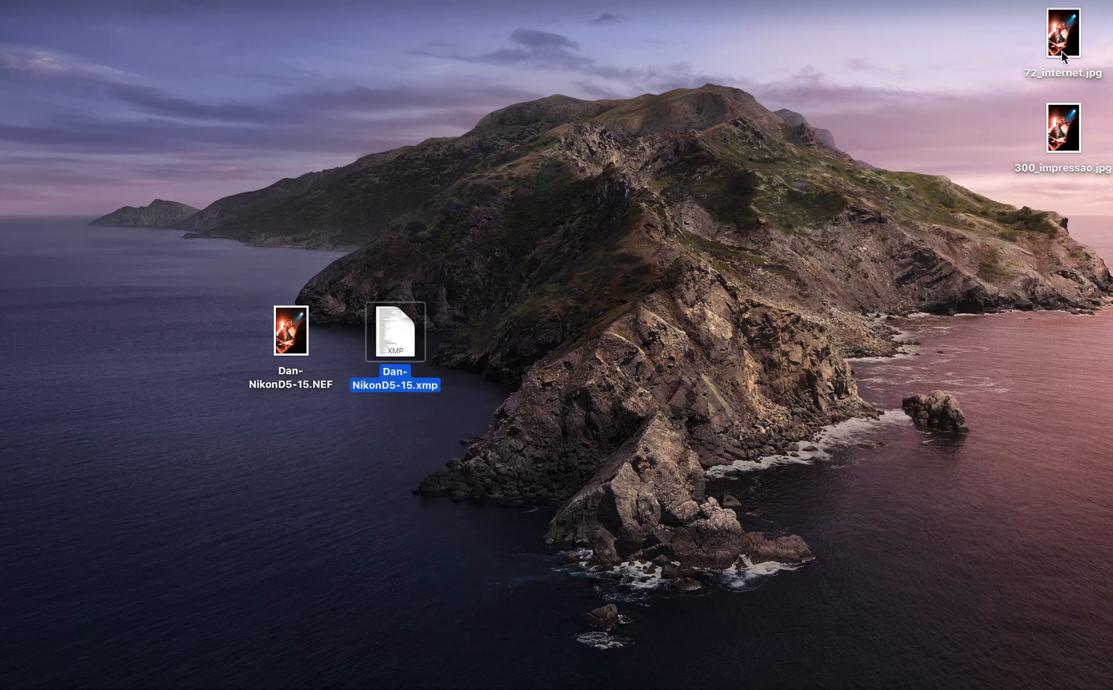
drag(1063, 35, 528, 331)
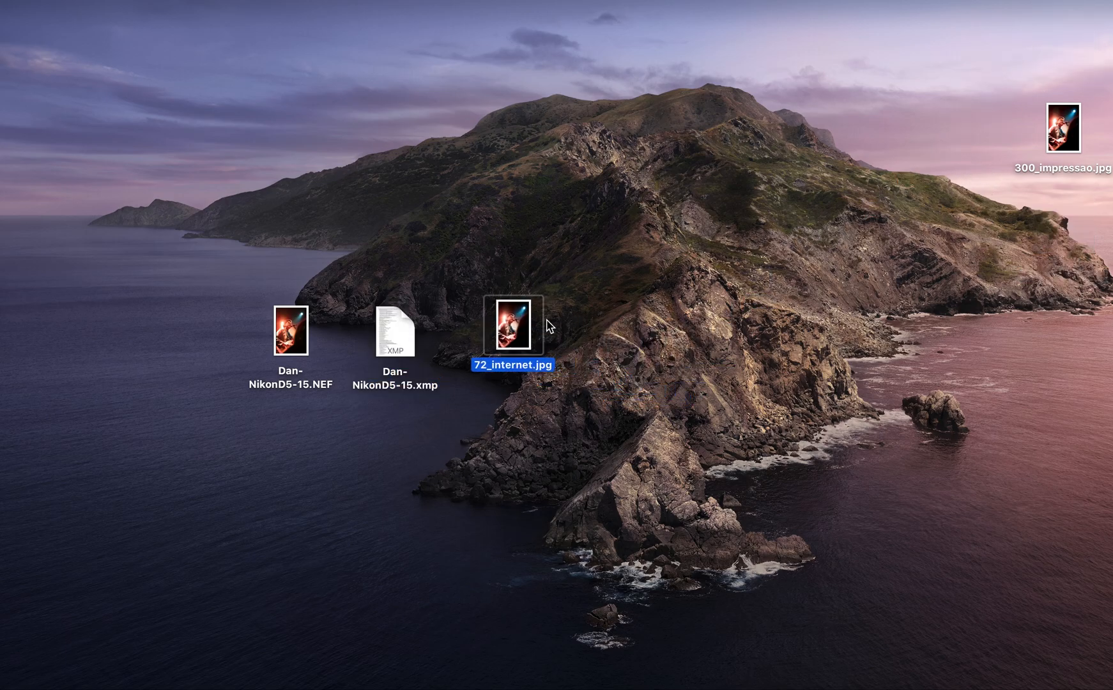
drag(1080, 130, 596, 353)
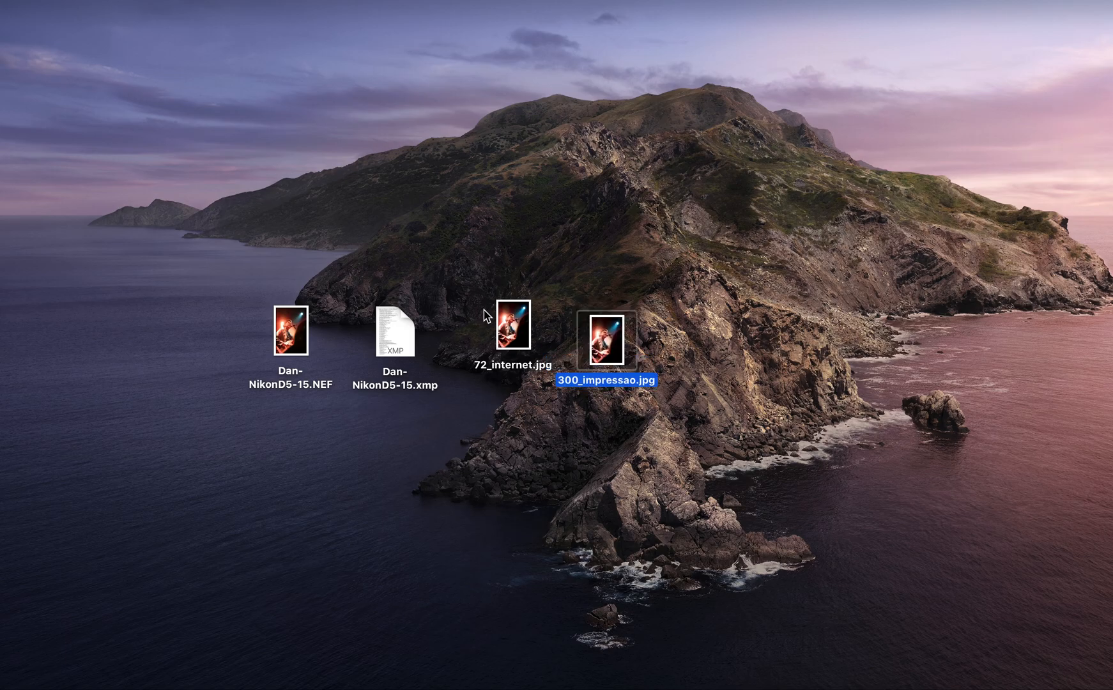
drag(510, 321, 495, 339)
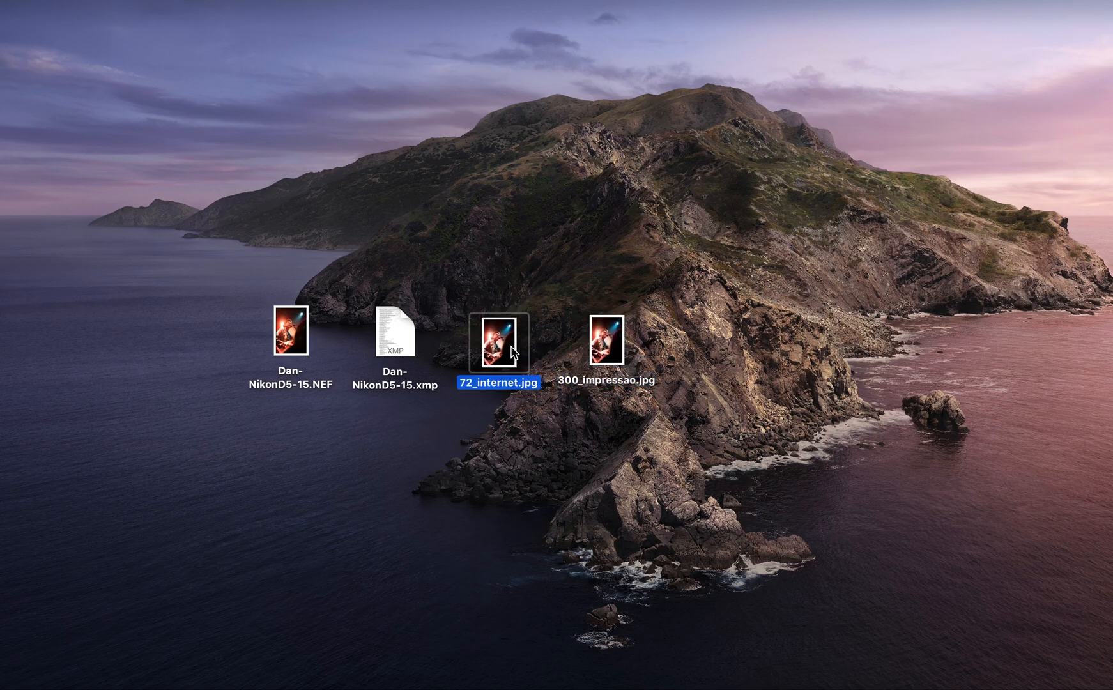
Show the file information for 72_internet.jpg and 300_impressao.jpg side by side to compare their sizes
click(616, 347)
super+click(485, 345)
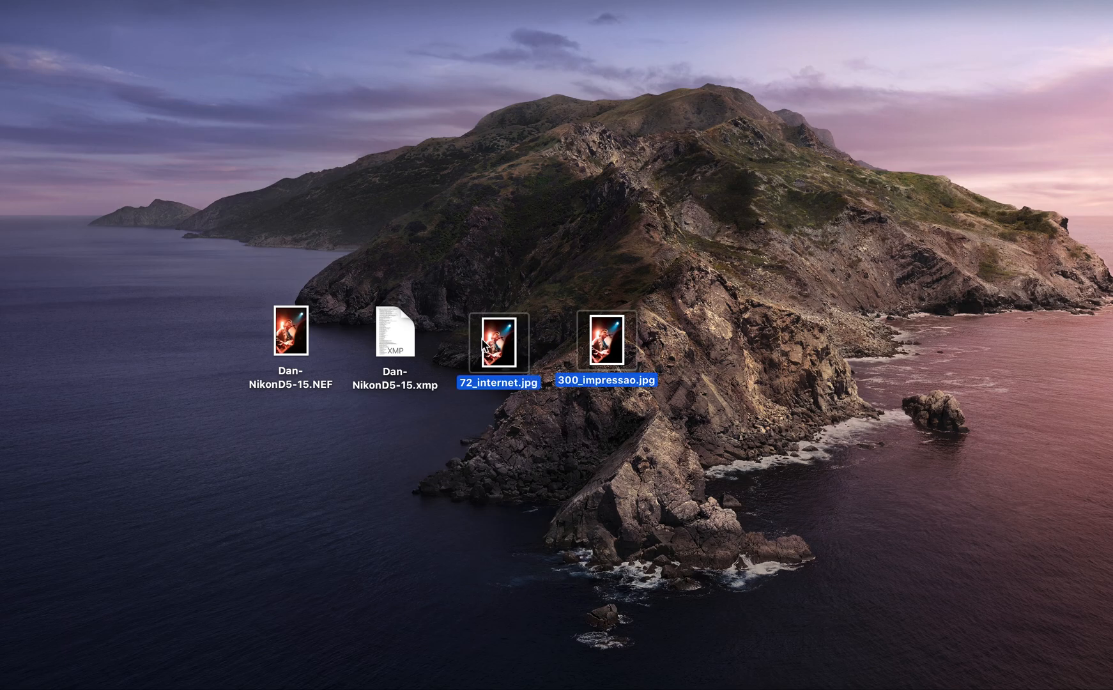
key(super+i)
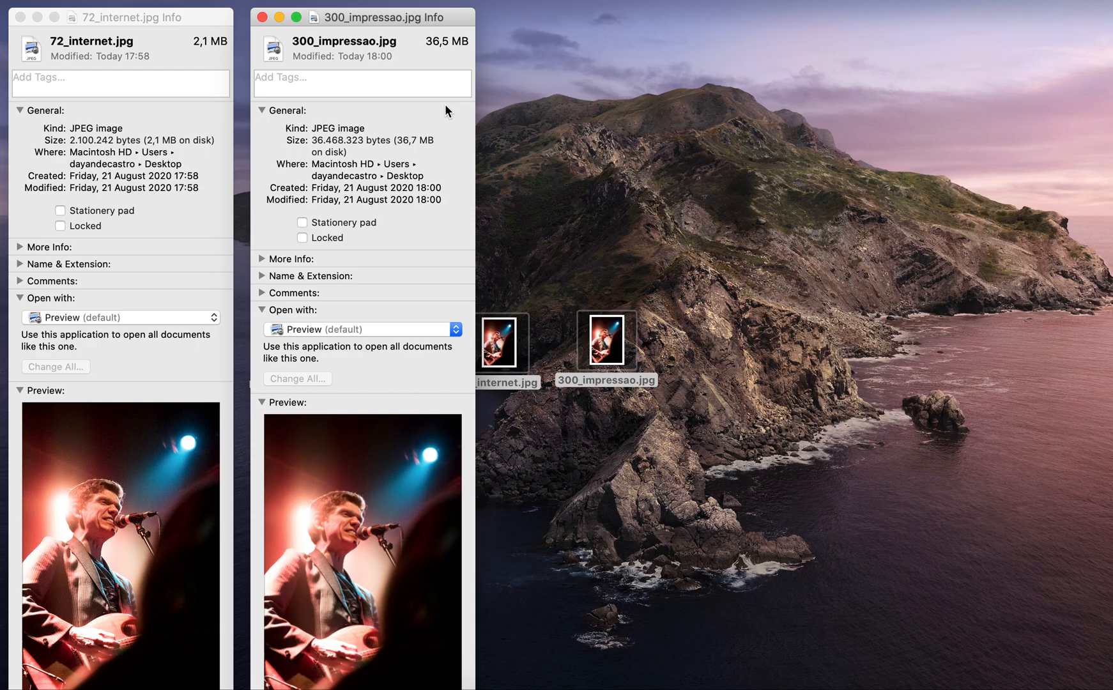